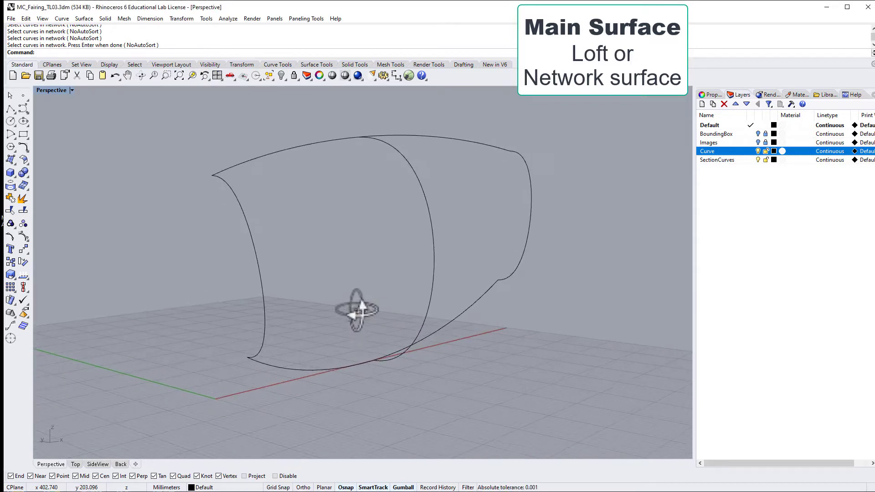
Create a network surface from all the fairing curves with edge tolerance 0.001, interior tolerance 0.1 and loose matching on every edge.
{"action": "scroll", "coordinate": [363, 318], "scroll_direction": "up", "scroll_amount": 3}
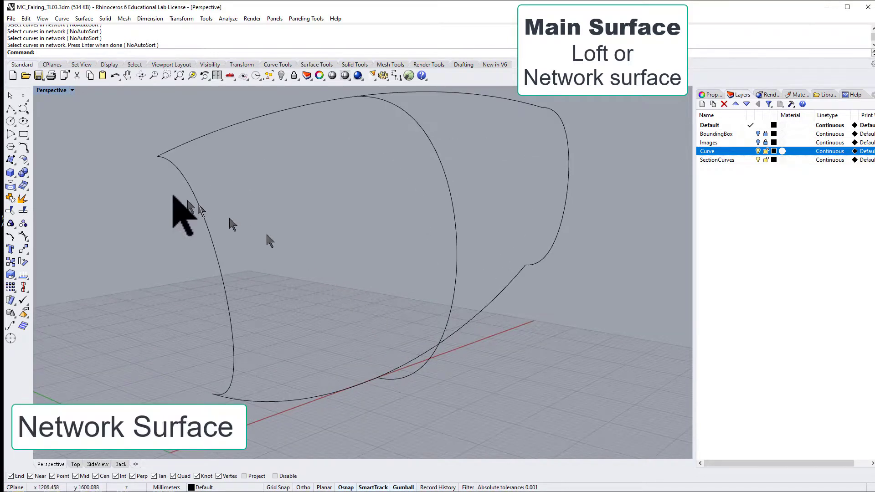
{"action": "left_click", "coordinate": [10, 160]}
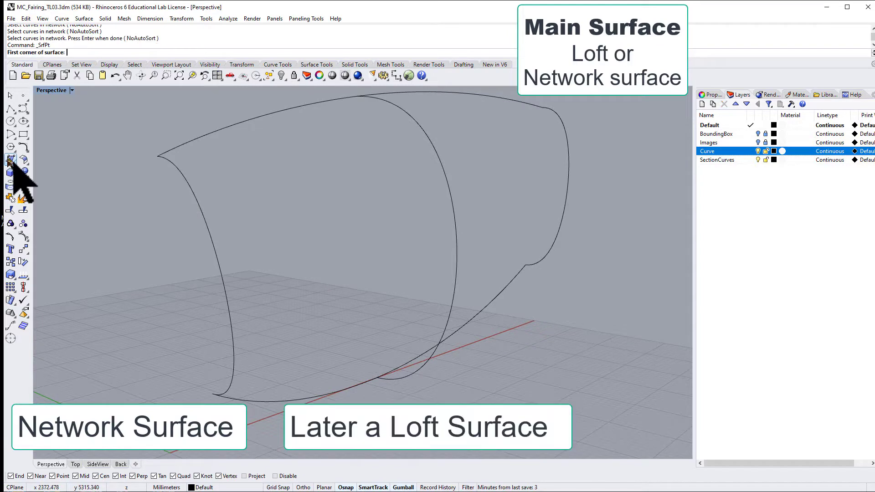
{"action": "left_click", "coordinate": [15, 162]}
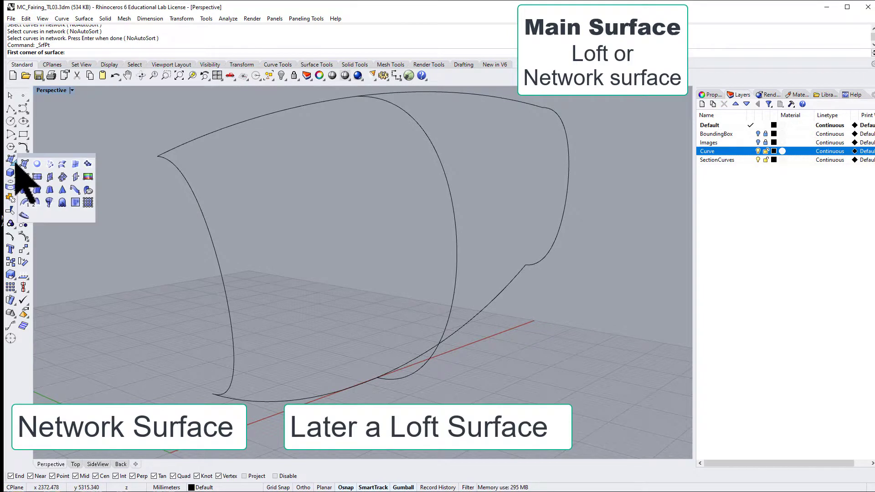
{"action": "left_click", "coordinate": [49, 164]}
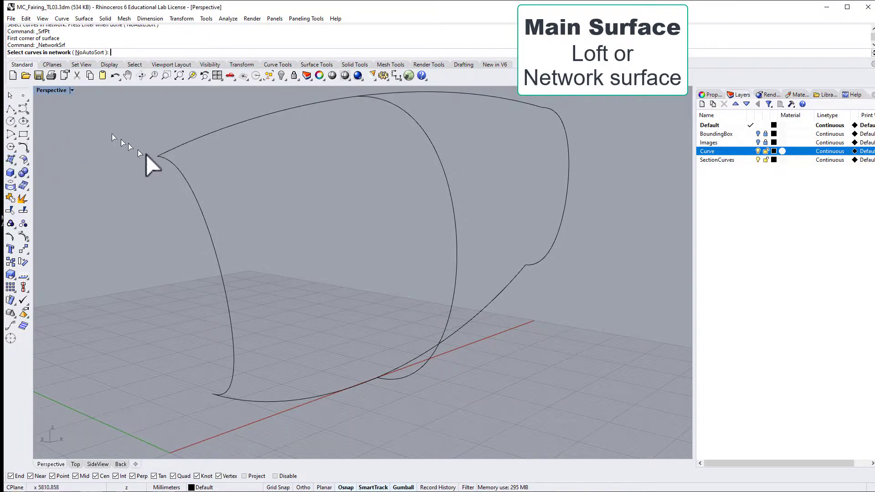
{"action": "scroll", "coordinate": [143, 148], "scroll_direction": "down", "scroll_amount": 3}
{"action": "left_click_drag", "start_coordinate": [118, 94], "coordinate": [504, 356]}
{"action": "key", "text": "Return"}
{"action": "scroll", "coordinate": [453, 299], "scroll_direction": "up", "scroll_amount": 5}
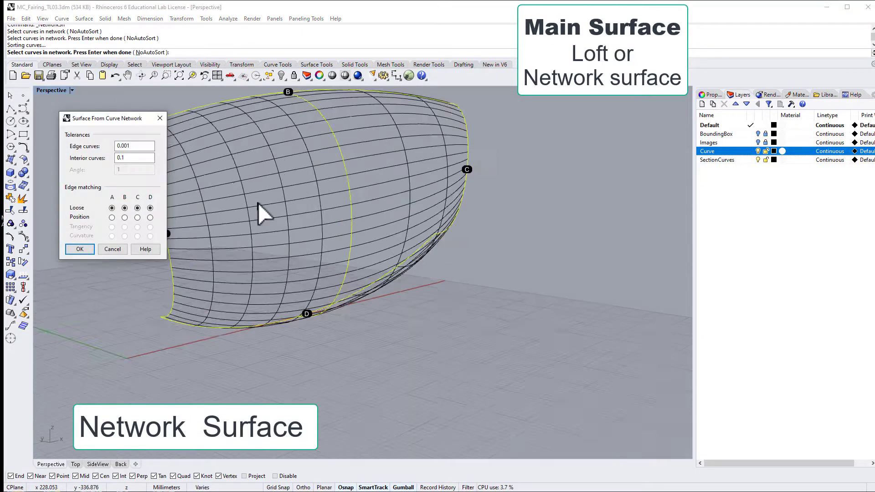
{"action": "middle_click", "coordinate": [270, 226]}
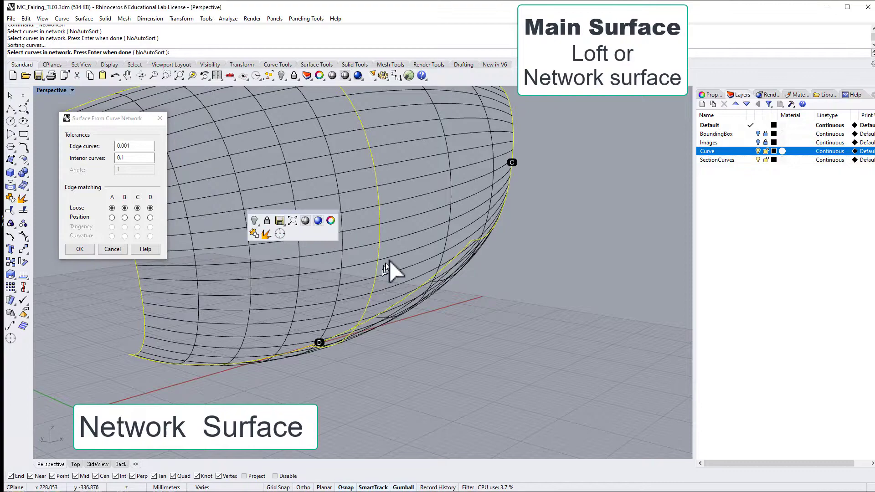
{"action": "right_click_drag", "start_coordinate": [389, 260], "coordinate": [427, 250]}
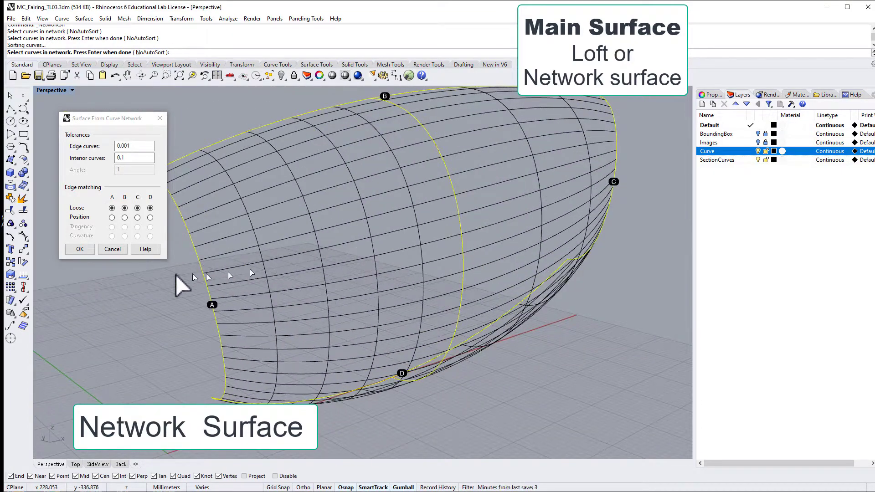
{"action": "left_click", "coordinate": [89, 250]}
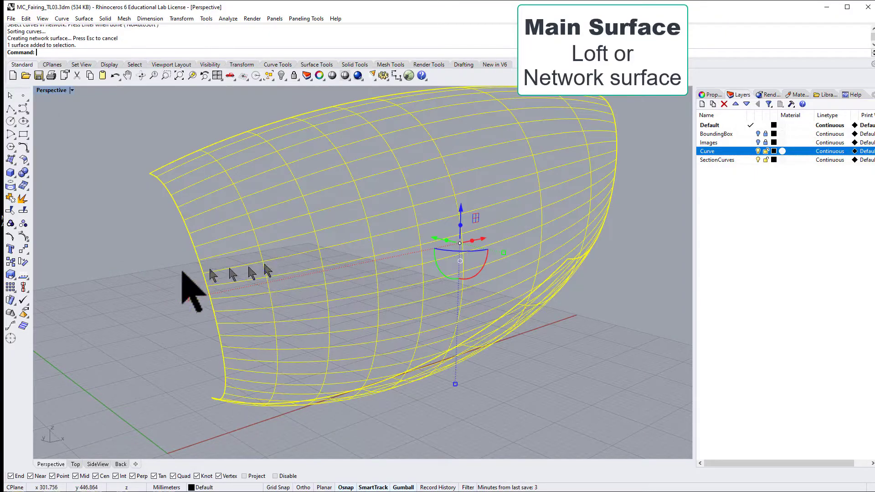
Turn on the network surface's control points and rebuild it with 8 points and degree 5 in both U and V, deleting the input.
{"action": "left_click", "coordinate": [23, 236]}
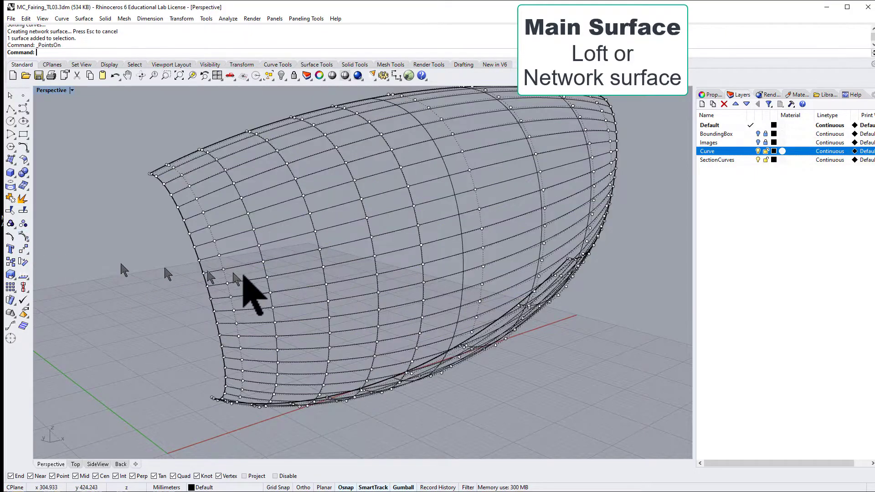
{"action": "right_click_drag", "start_coordinate": [250, 292], "coordinate": [250, 273]}
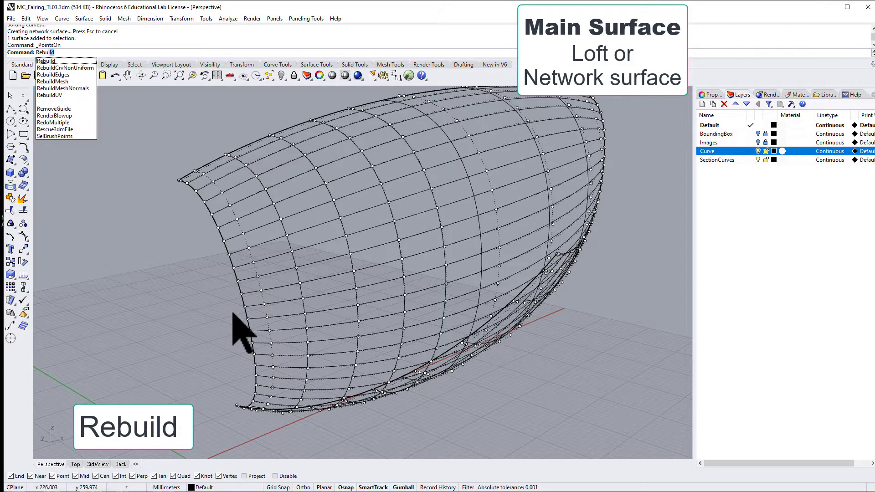
{"action": "key", "text": "Return"}
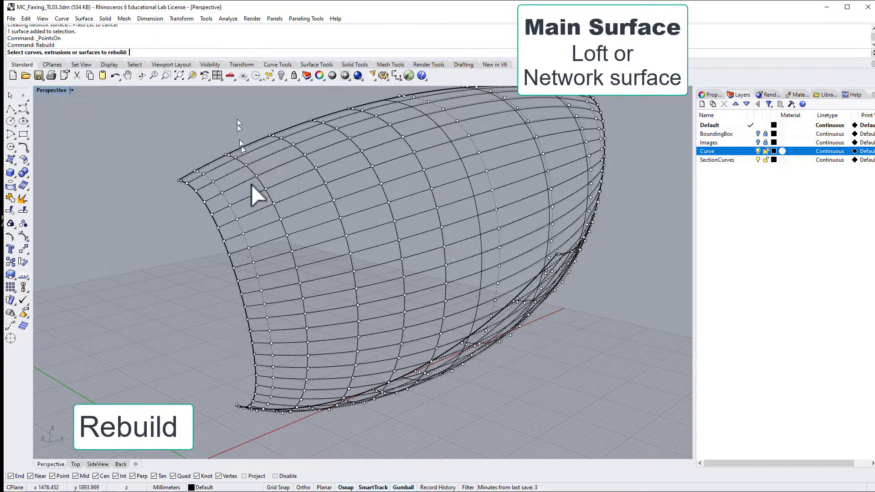
{"action": "left_click", "coordinate": [334, 203]}
{"action": "key", "text": "Return"}
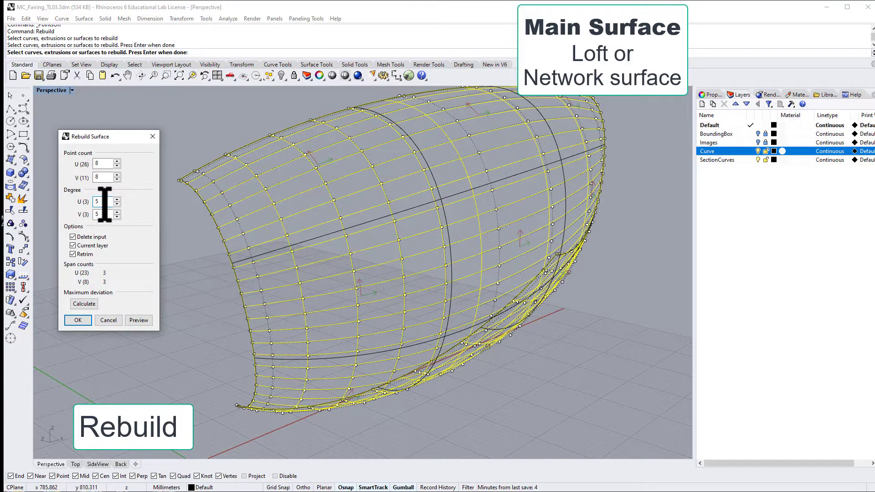
{"action": "type", "text": "5"}
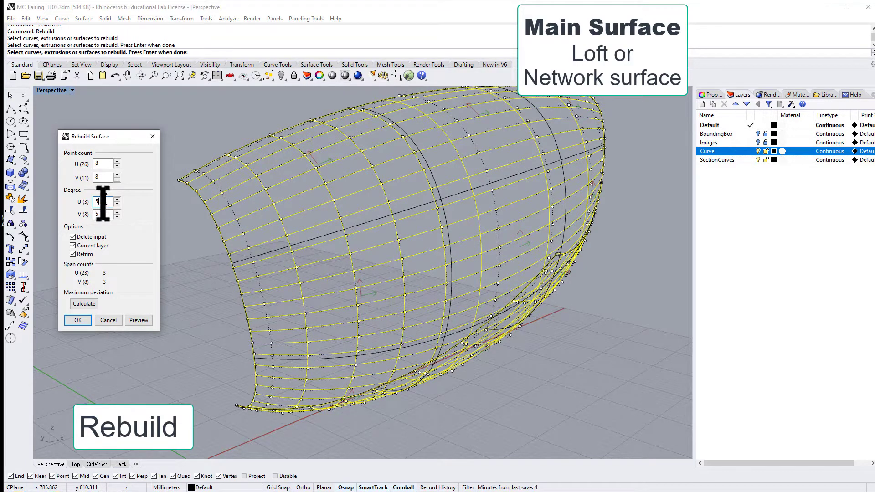
{"action": "left_click", "coordinate": [79, 320]}
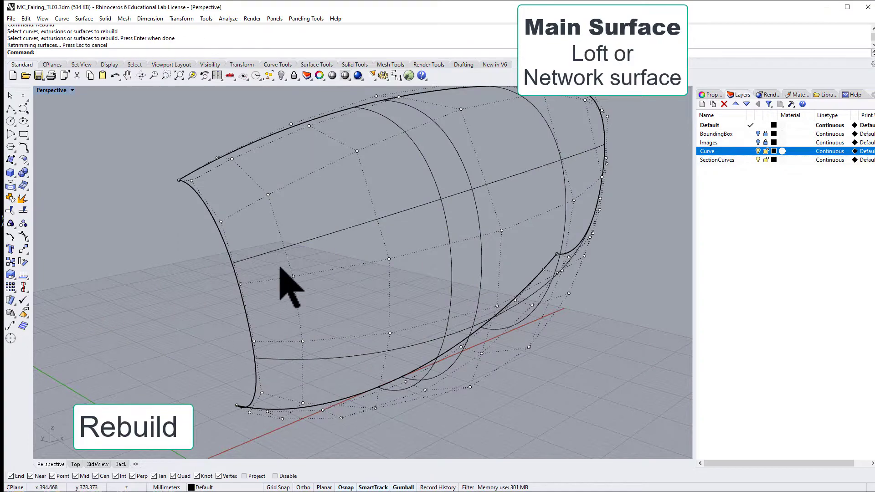
Delete the rebuilt network surface, keeping only the fairing curves.
{"action": "scroll", "coordinate": [281, 269], "scroll_direction": "down", "scroll_amount": 2}
{"action": "right_click_drag", "start_coordinate": [281, 269], "coordinate": [343, 222]}
{"action": "scroll", "coordinate": [350, 236], "scroll_direction": "up", "scroll_amount": 1}
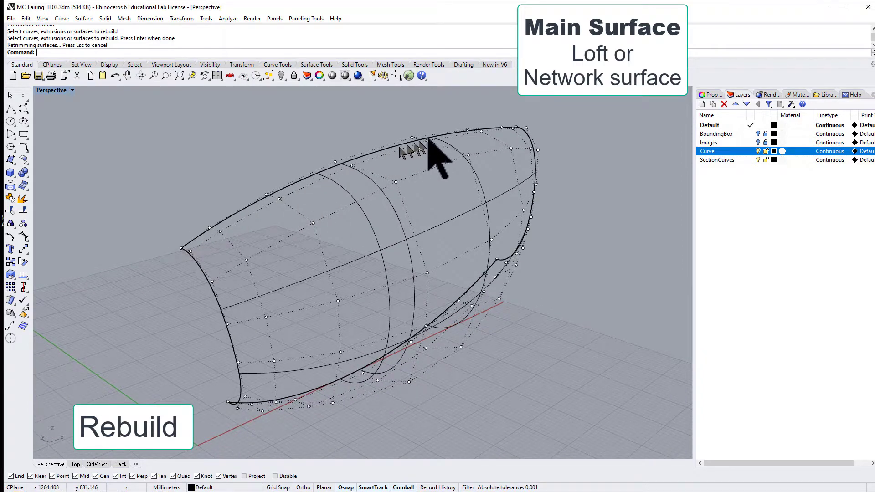
{"action": "right_click_drag", "start_coordinate": [322, 233], "coordinate": [342, 240]}
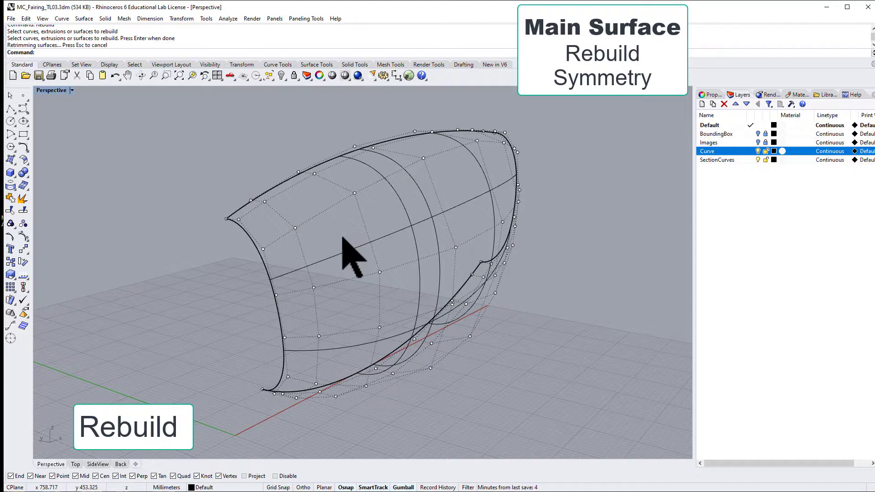
{"action": "right_click_drag", "start_coordinate": [348, 242], "coordinate": [326, 248]}
{"action": "left_click", "coordinate": [345, 239]}
{"action": "key", "text": "Delete"}
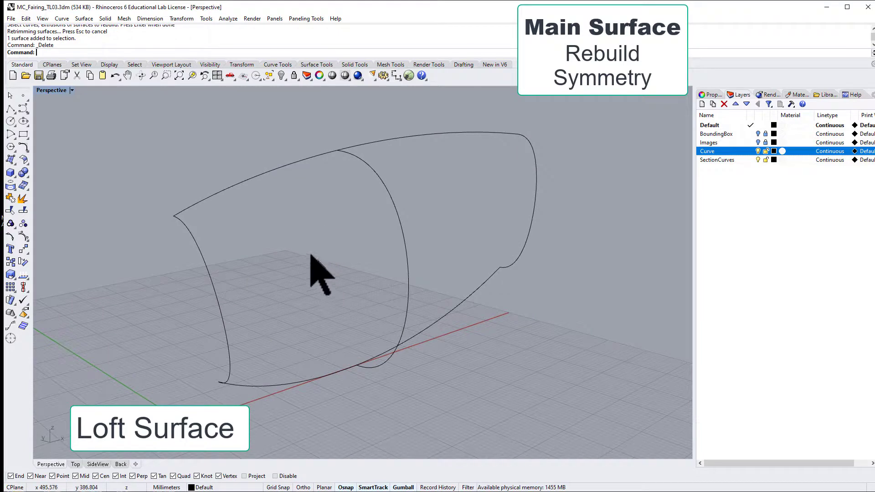
Loft a surface through the three section curves using the Normal style without simplifying the cross-sections.
{"action": "left_click", "coordinate": [11, 159]}
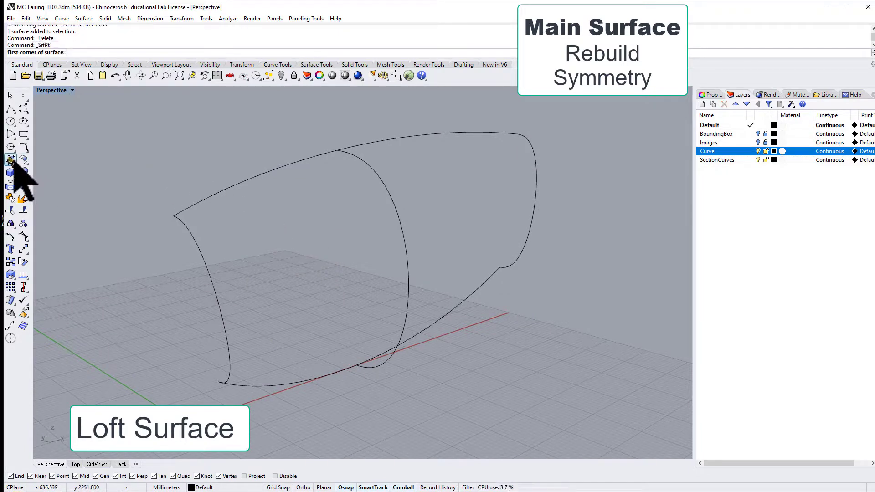
{"action": "left_click", "coordinate": [12, 162]}
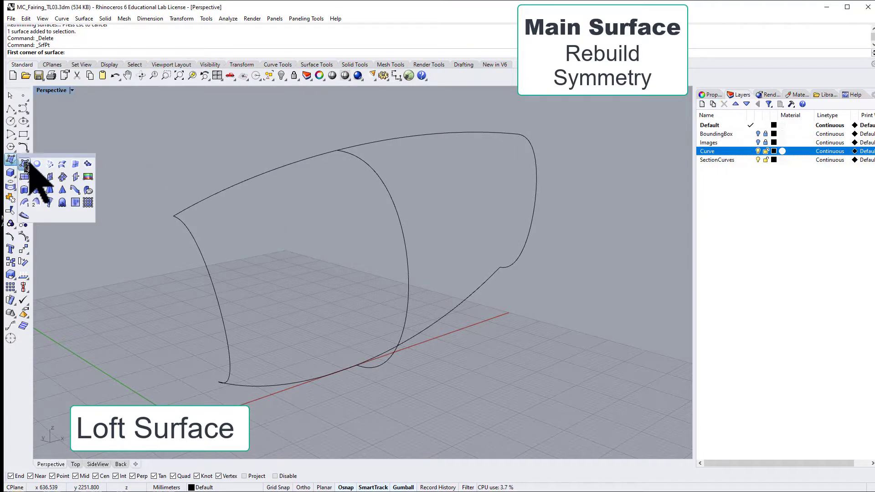
{"action": "left_click", "coordinate": [62, 164]}
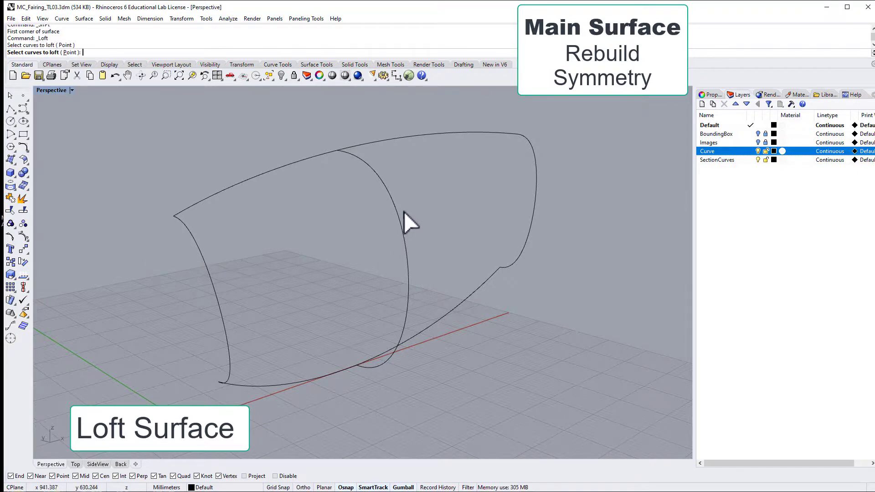
{"action": "left_click", "coordinate": [202, 285]}
{"action": "left_click", "coordinate": [397, 233]}
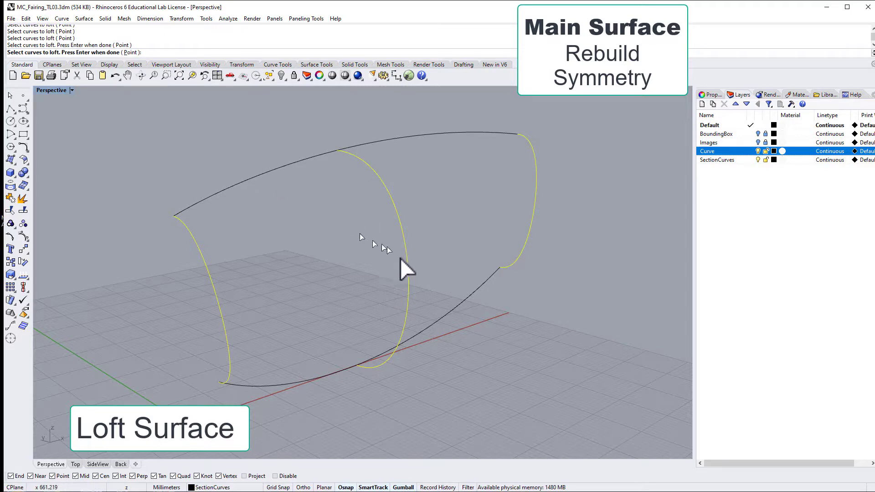
{"action": "key", "text": "Return"}
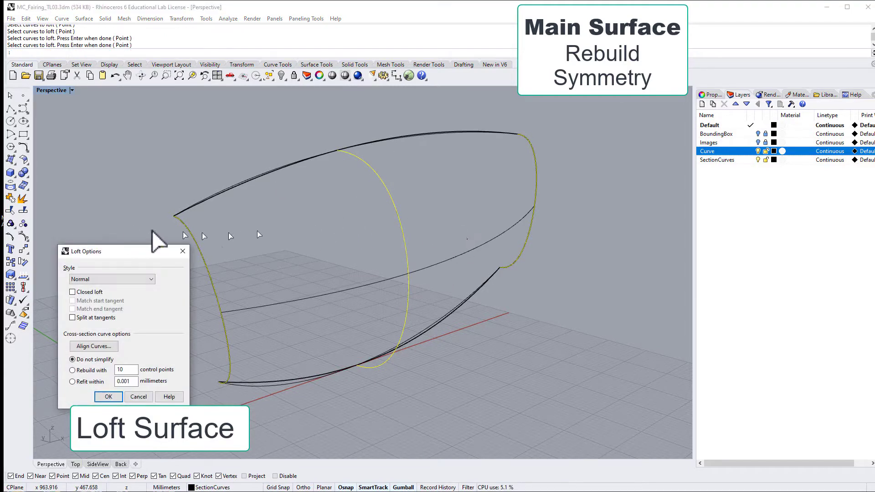
{"action": "left_click_drag", "start_coordinate": [122, 252], "coordinate": [109, 118]}
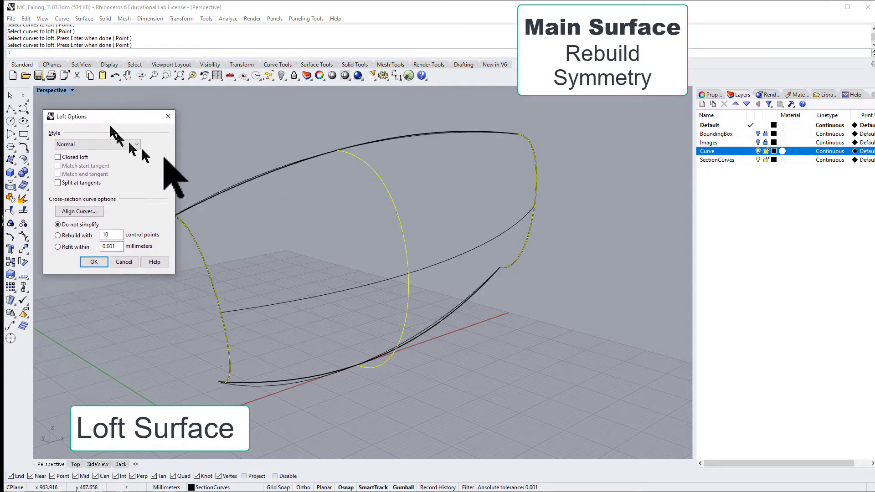
{"action": "left_click", "coordinate": [93, 262]}
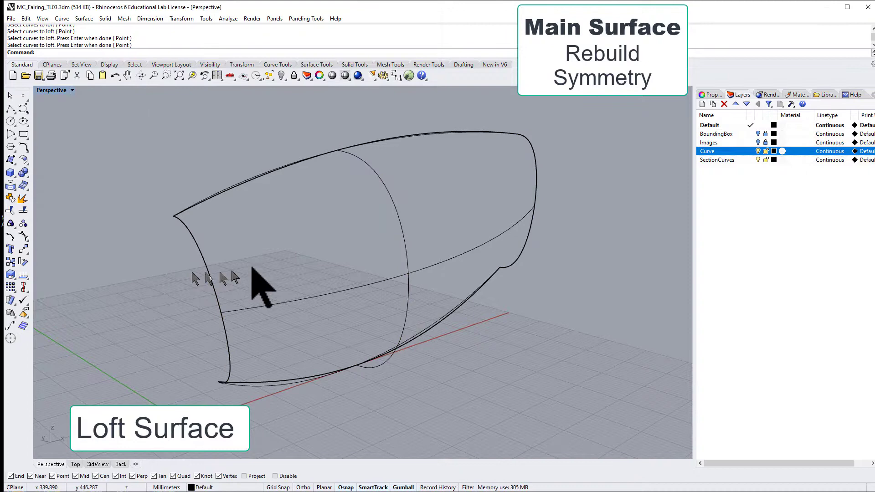
Turn on the control points of the lofted surface.
{"action": "right_click_drag", "start_coordinate": [254, 273], "coordinate": [364, 217]}
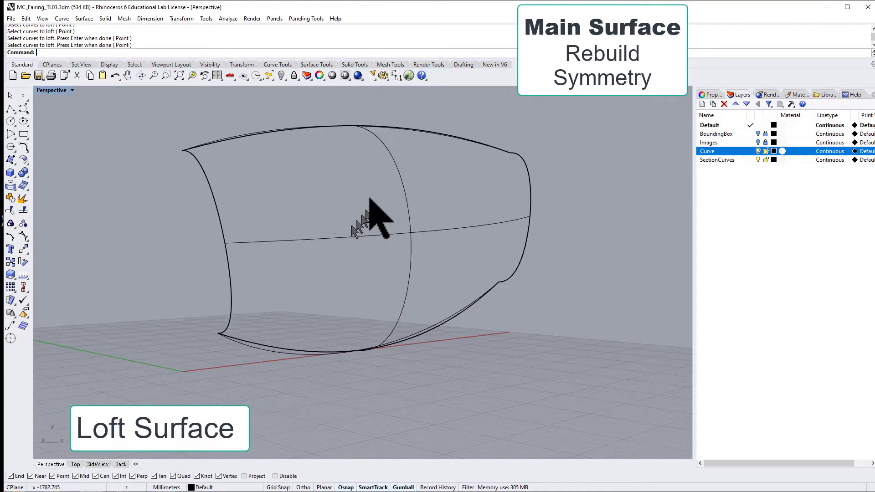
{"action": "left_click", "coordinate": [401, 180]}
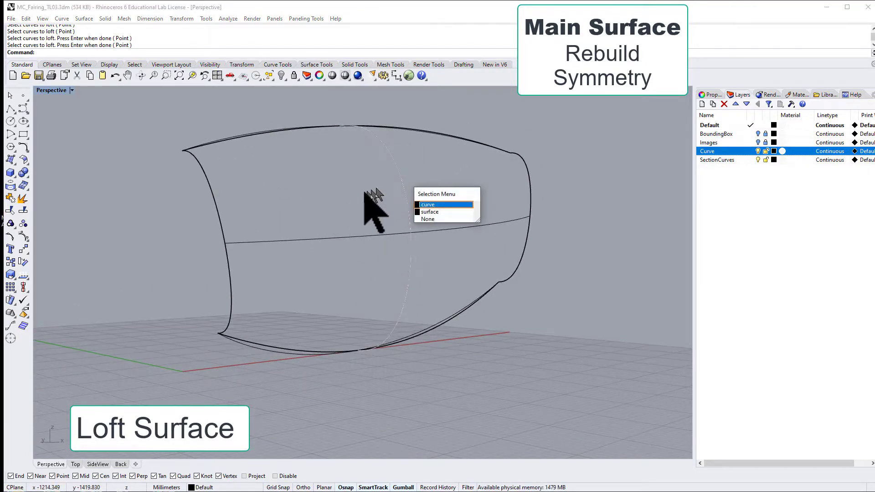
{"action": "left_click", "coordinate": [429, 212]}
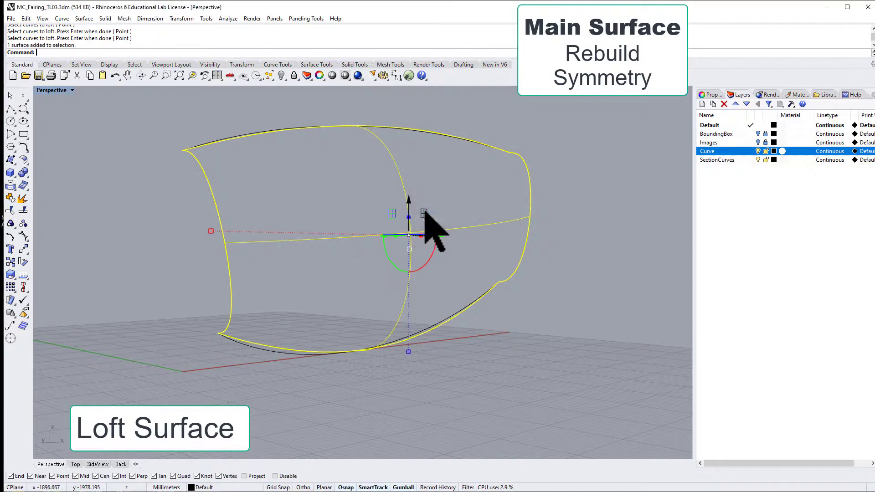
{"action": "left_click", "coordinate": [23, 237]}
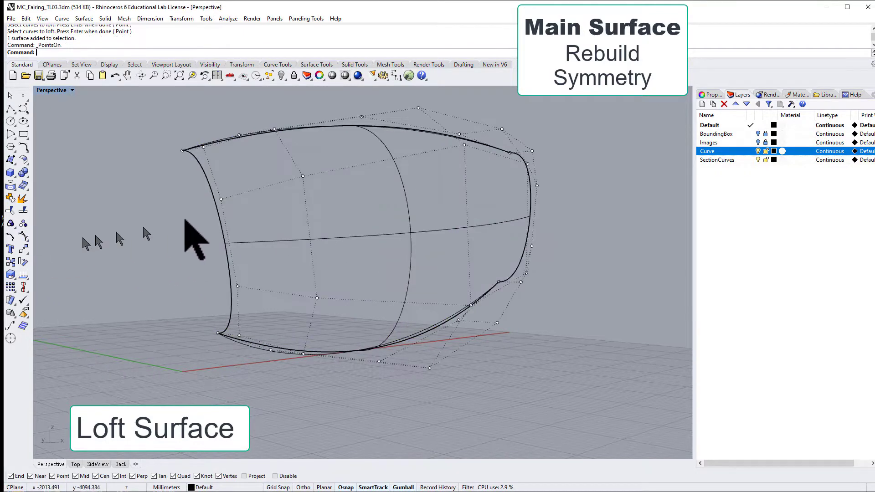
{"action": "right_click_drag", "start_coordinate": [196, 238], "coordinate": [377, 223]}
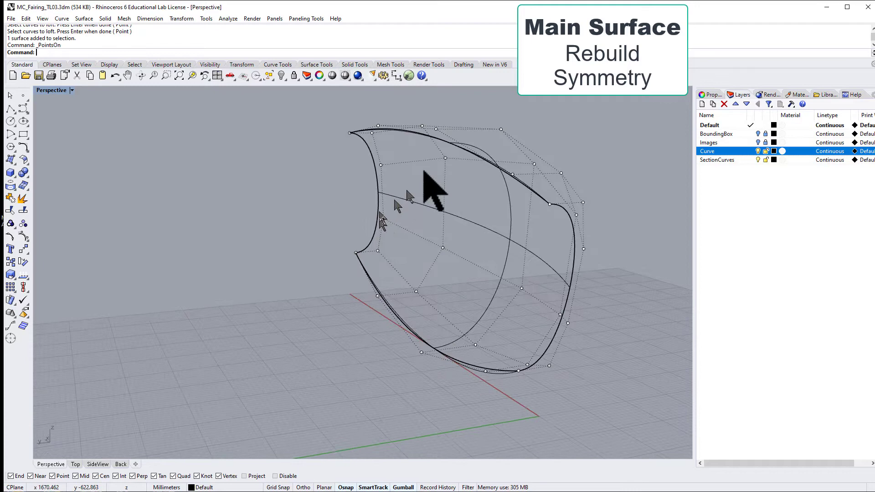
Create a layer named MainSurf below SectionCurves and change the lofted surface to that layer.
{"action": "scroll", "coordinate": [455, 176], "scroll_direction": "up", "scroll_amount": 6}
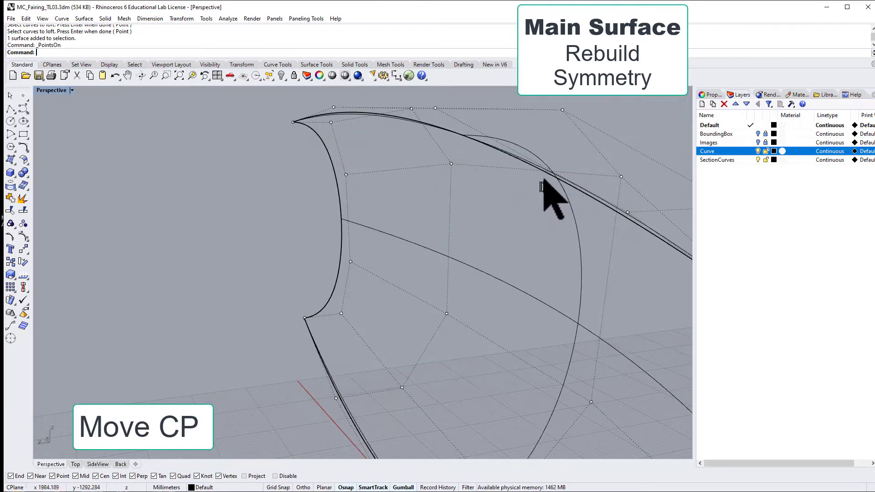
{"action": "right_click_drag", "start_coordinate": [586, 211], "coordinate": [454, 219]}
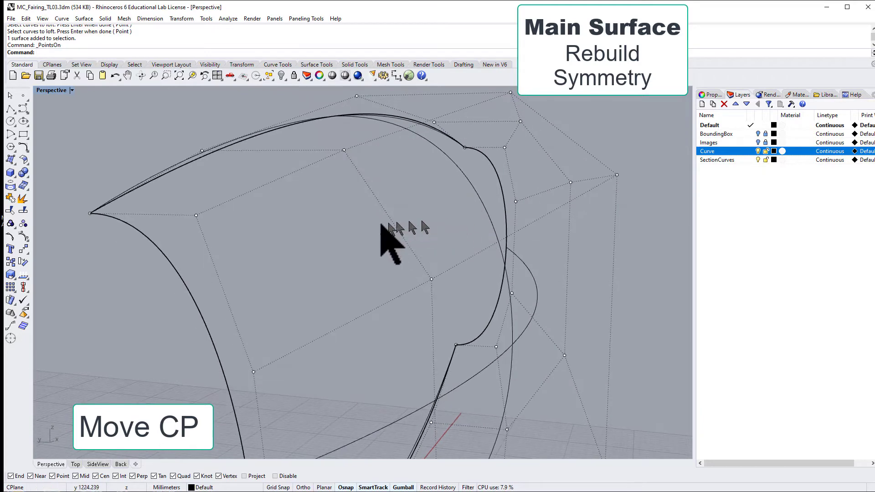
{"action": "right_click_drag", "start_coordinate": [383, 228], "coordinate": [322, 234]}
{"action": "scroll", "coordinate": [323, 219], "scroll_direction": "up", "scroll_amount": 3}
{"action": "scroll", "coordinate": [324, 216], "scroll_direction": "down", "scroll_amount": 3}
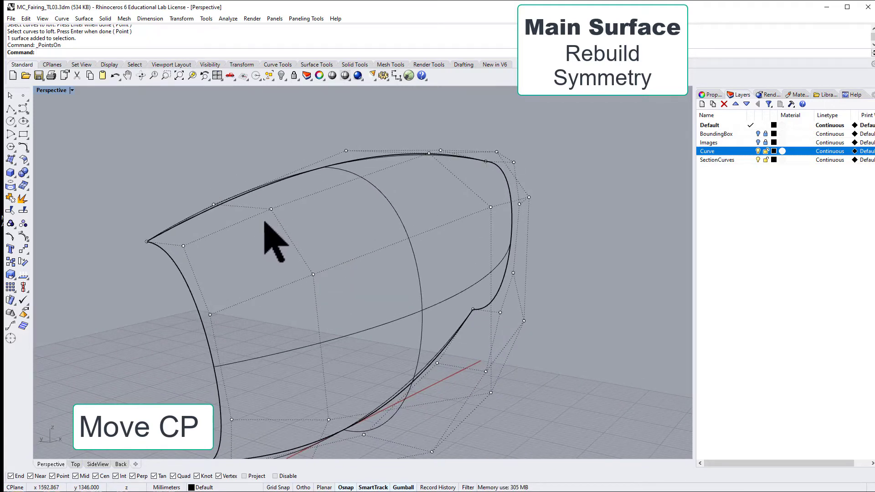
{"action": "right_click_drag", "start_coordinate": [265, 222], "coordinate": [283, 205]}
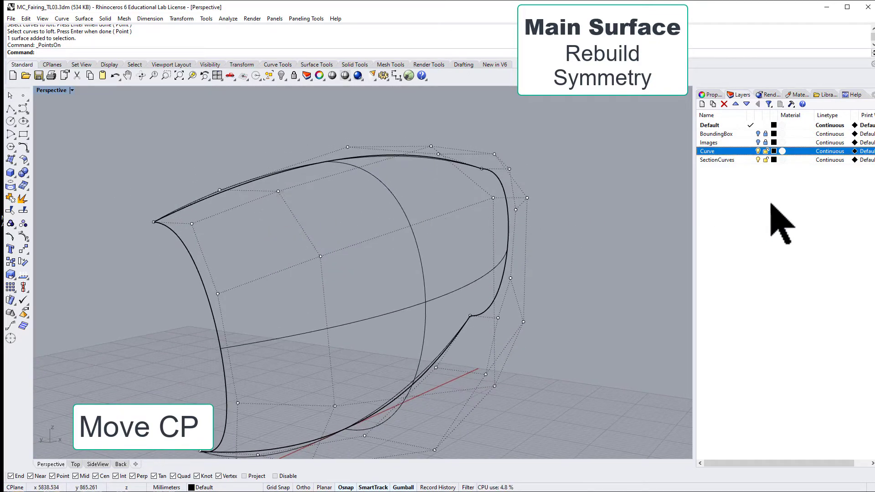
{"action": "left_click", "coordinate": [402, 207]}
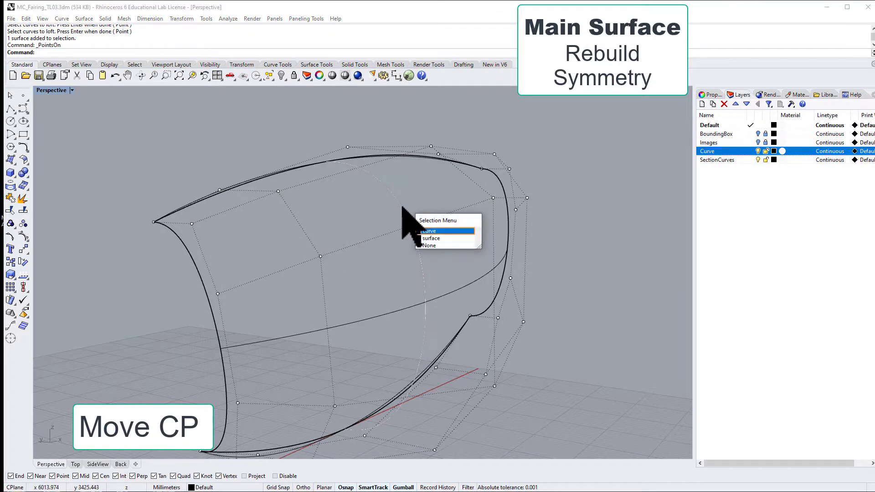
{"action": "left_click", "coordinate": [435, 239]}
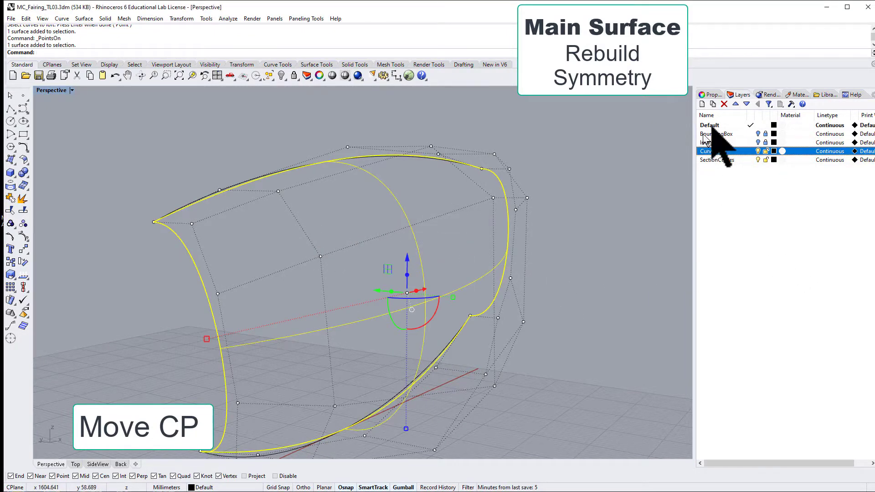
{"action": "left_click", "coordinate": [702, 104]}
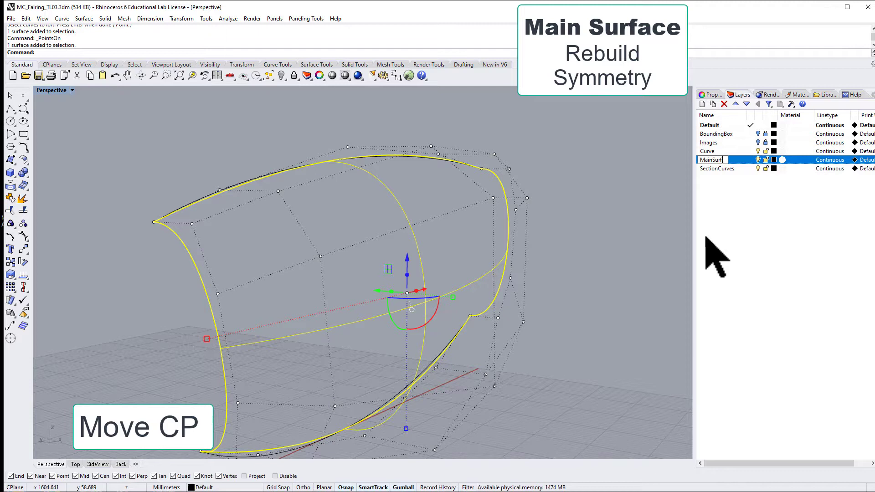
{"action": "left_click", "coordinate": [746, 104]}
{"action": "right_click", "coordinate": [724, 169]}
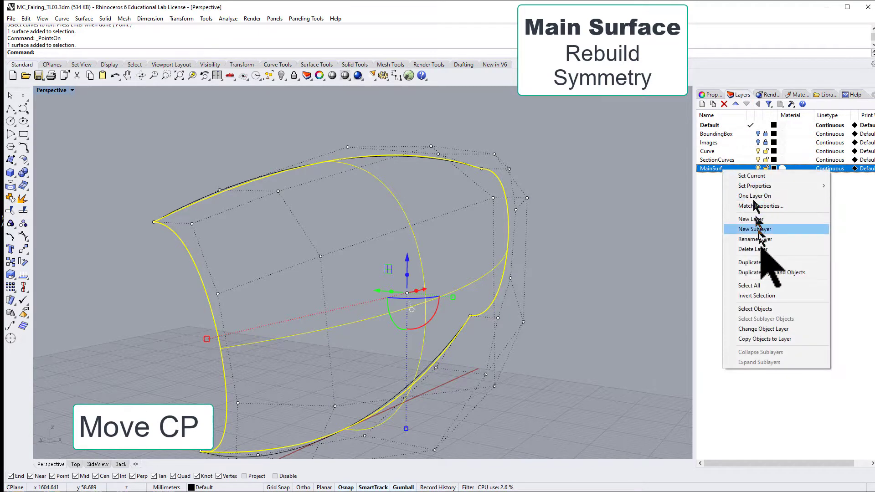
{"action": "left_click", "coordinate": [764, 328]}
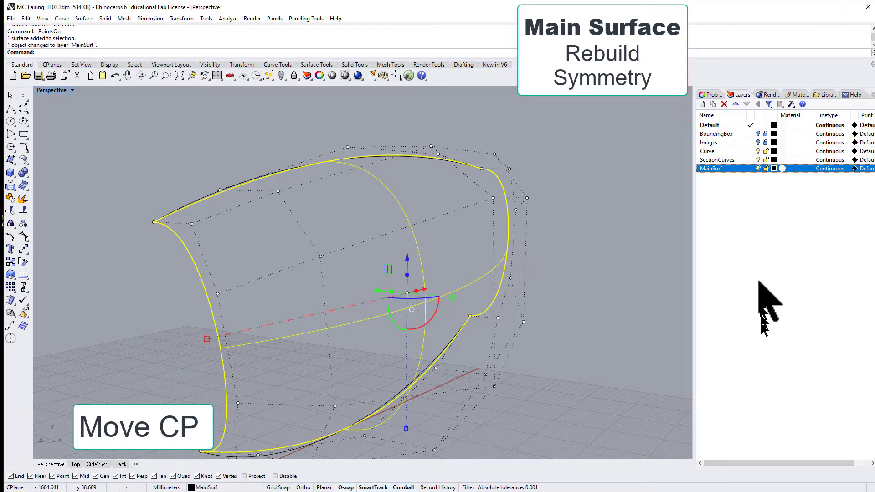
Lock the SectionCurves and Curve layers, leaving MainSurf editable.
{"action": "left_click", "coordinate": [766, 161]}
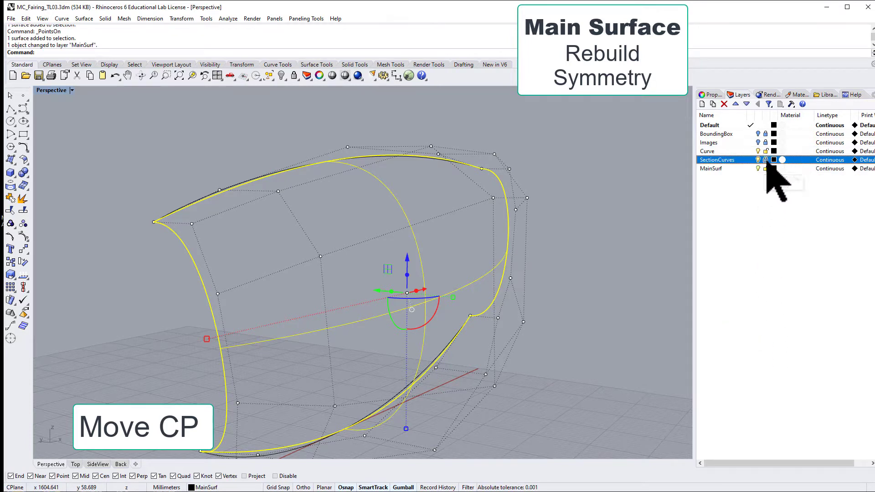
{"action": "left_click", "coordinate": [766, 150]}
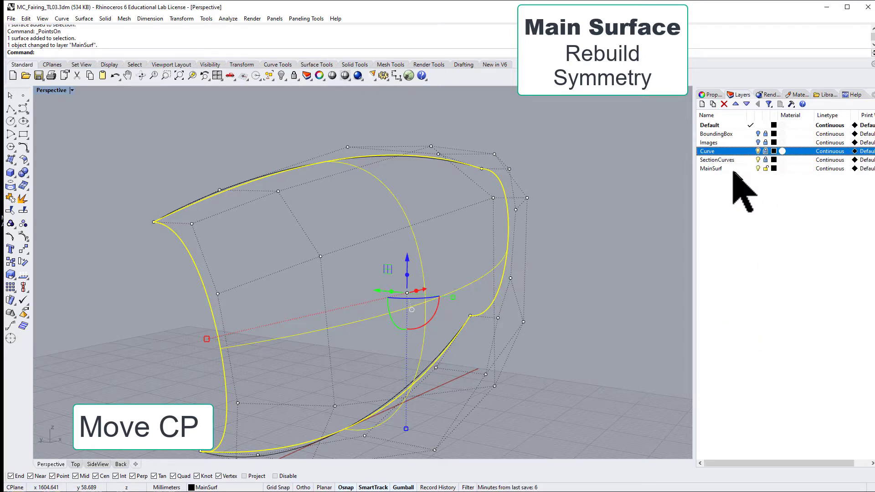
{"action": "left_click", "coordinate": [732, 169]}
In SideView, nudge the pair of control points just inside the left end of the surface's upper edge to follow the fairing curve.
{"action": "right_click_drag", "start_coordinate": [504, 269], "coordinate": [404, 254]}
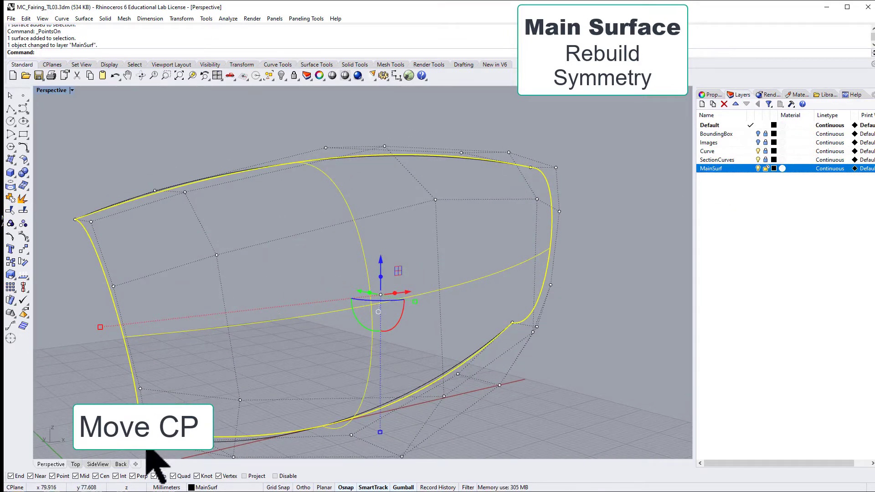
{"action": "left_click", "coordinate": [98, 464]}
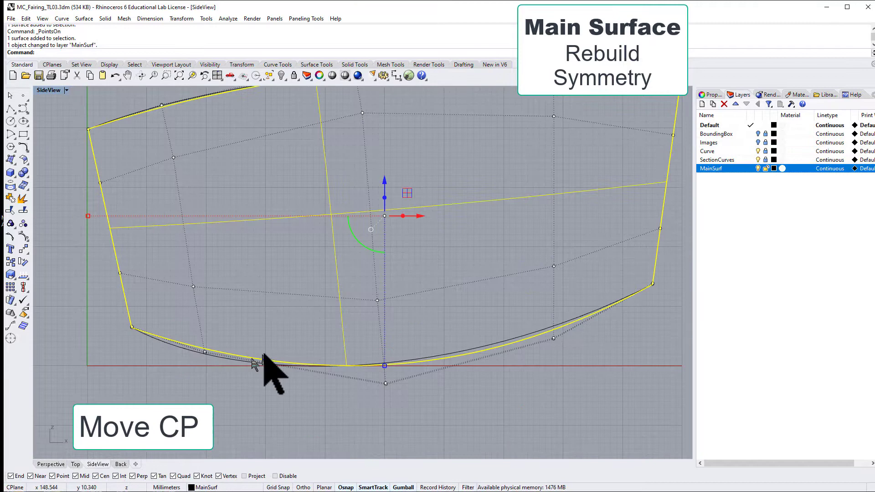
{"action": "scroll", "coordinate": [260, 360], "scroll_direction": "down", "scroll_amount": 5}
{"action": "scroll", "coordinate": [246, 250], "scroll_direction": "up", "scroll_amount": 8}
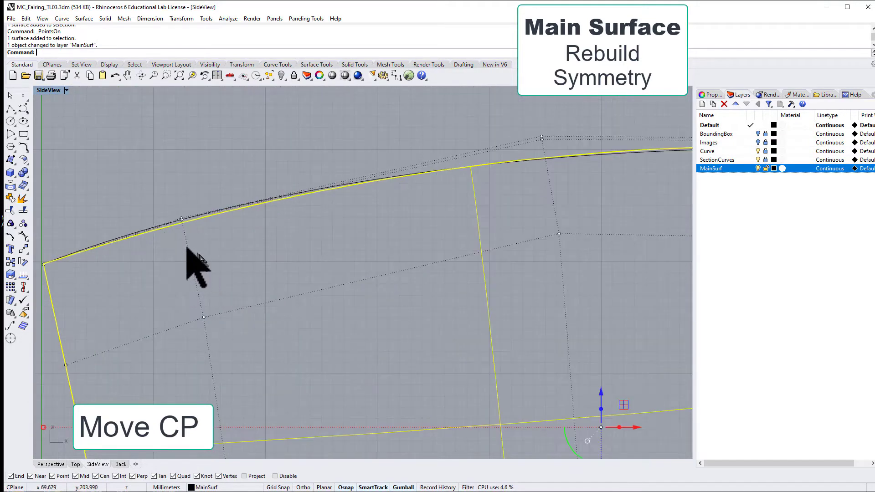
{"action": "scroll", "coordinate": [174, 228], "scroll_direction": "up", "scroll_amount": 3}
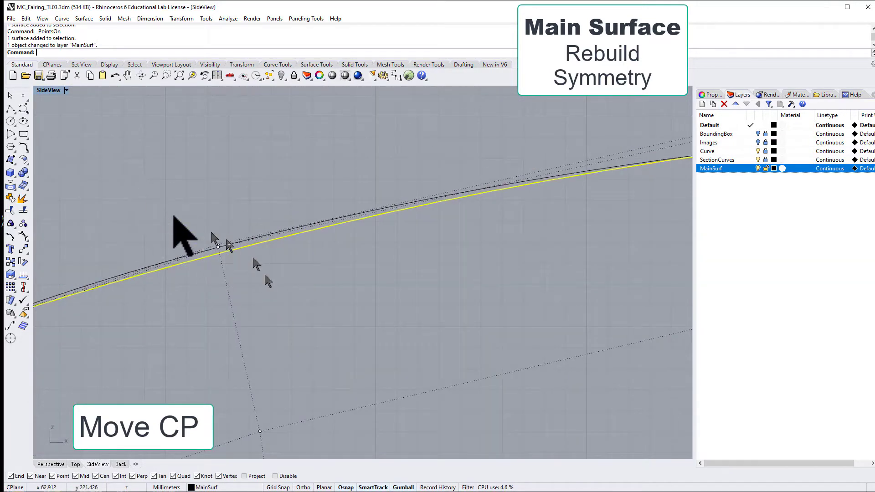
{"action": "left_click_drag", "start_coordinate": [173, 215], "coordinate": [262, 304]}
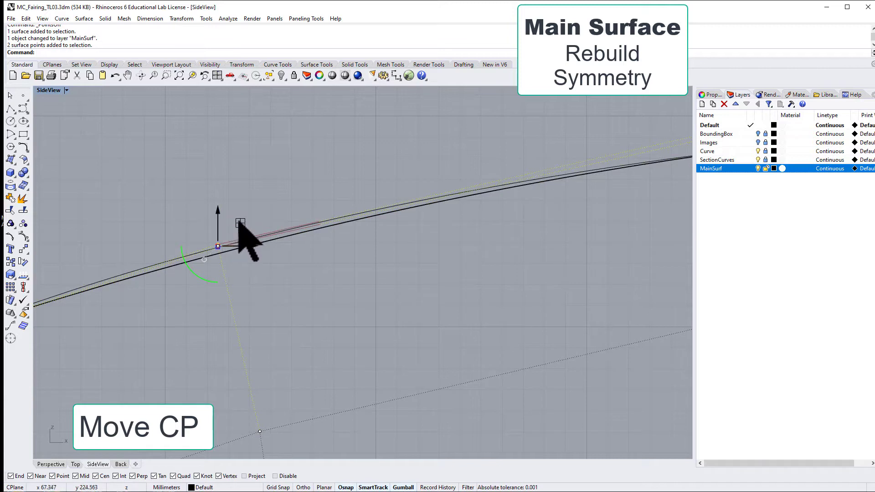
{"action": "left_click_drag", "start_coordinate": [240, 223], "coordinate": [239, 220]}
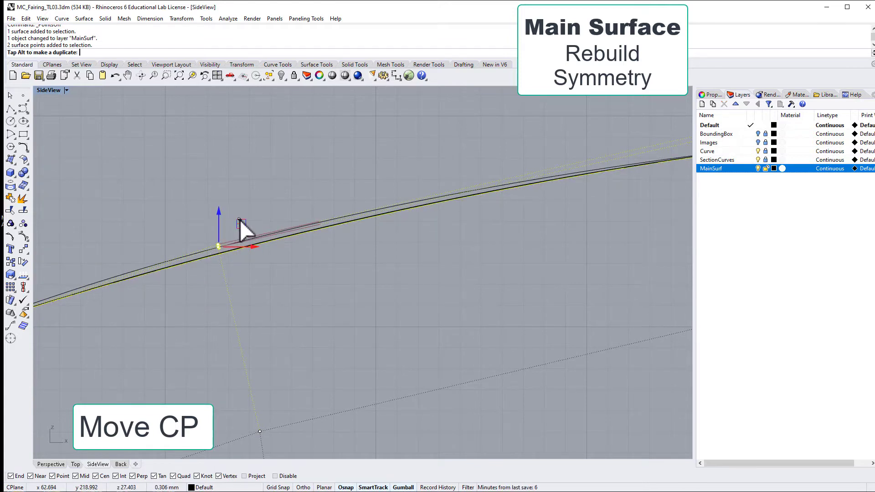
{"action": "left_click_drag", "start_coordinate": [239, 220], "coordinate": [240, 220]}
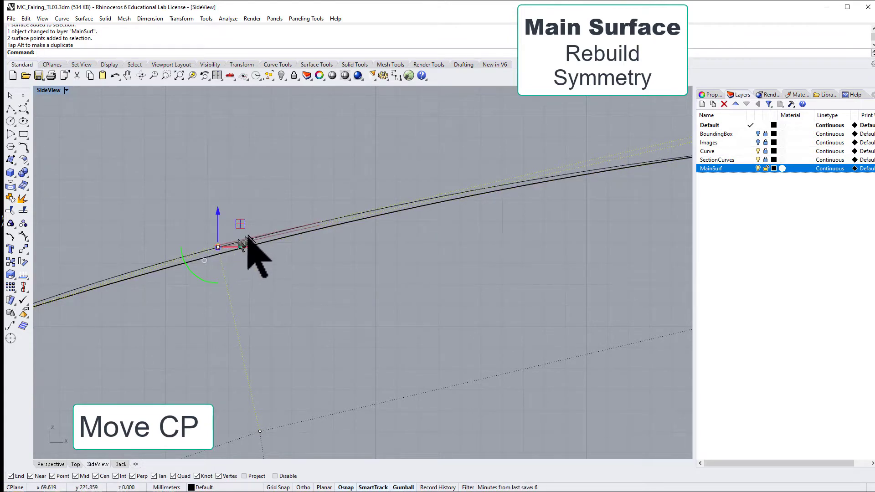
{"action": "key", "text": "ctrl+z"}
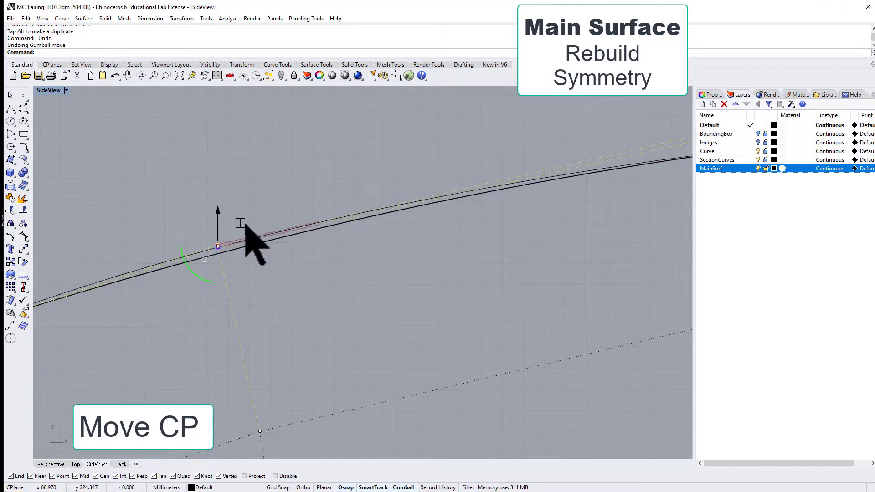
{"action": "left_click_drag", "start_coordinate": [246, 225], "coordinate": [244, 225]}
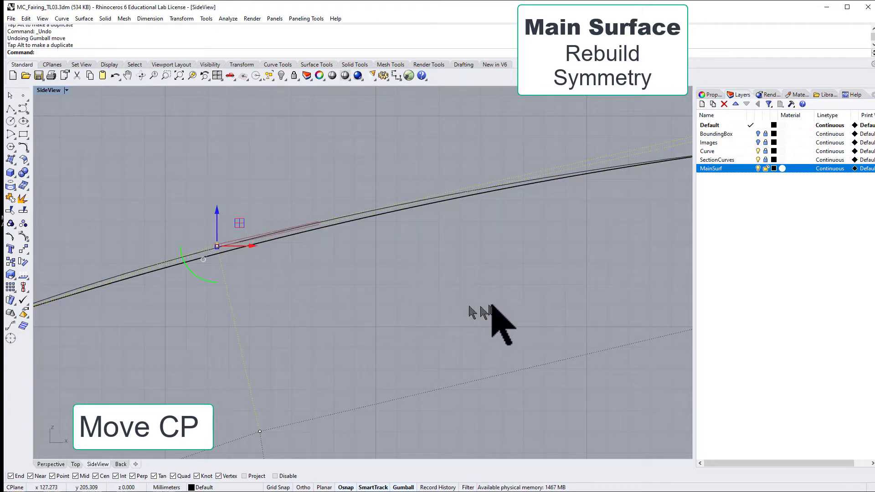
Shift the upper edge's middle control-point pair slightly left and lower the pair near its right end to match the fairing curve.
{"action": "right_click_drag", "start_coordinate": [593, 298], "coordinate": [274, 362]}
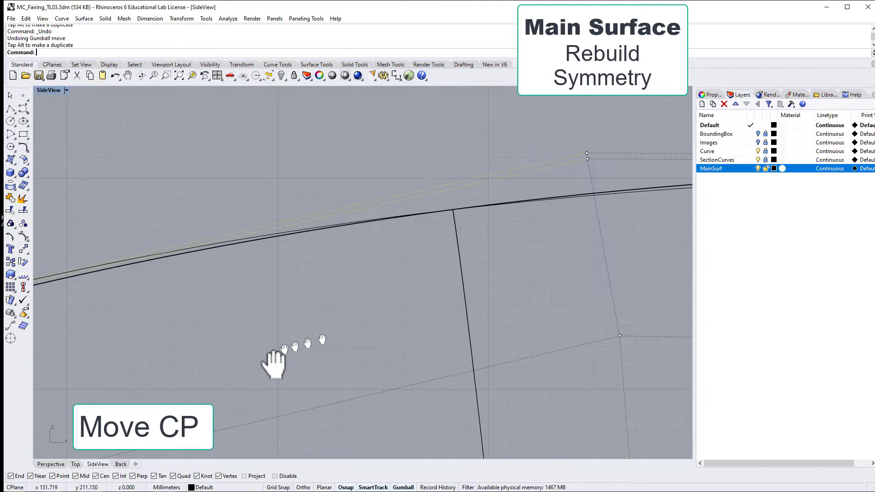
{"action": "right_click_drag", "start_coordinate": [459, 312], "coordinate": [353, 362]}
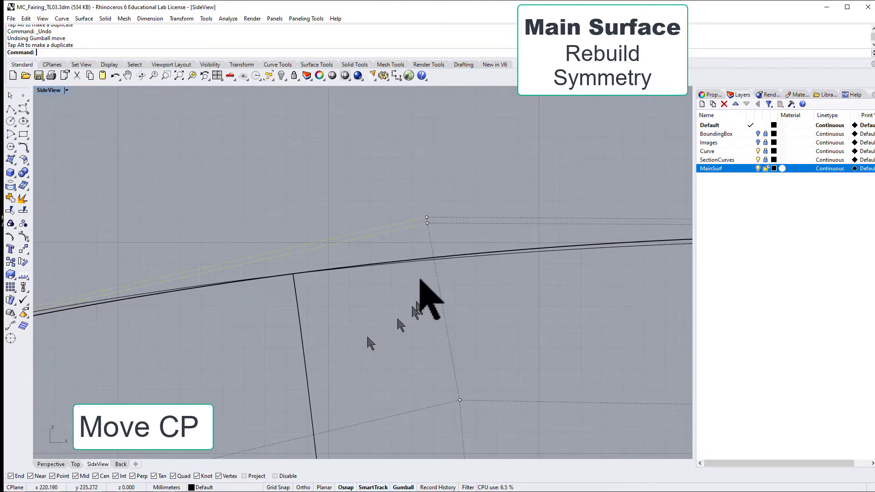
{"action": "left_click_drag", "start_coordinate": [405, 185], "coordinate": [452, 238]}
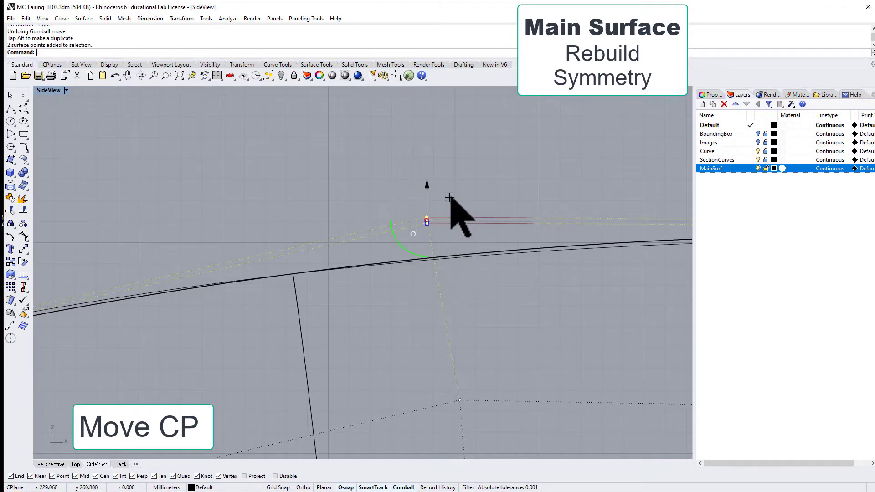
{"action": "left_click_drag", "start_coordinate": [450, 198], "coordinate": [449, 197]}
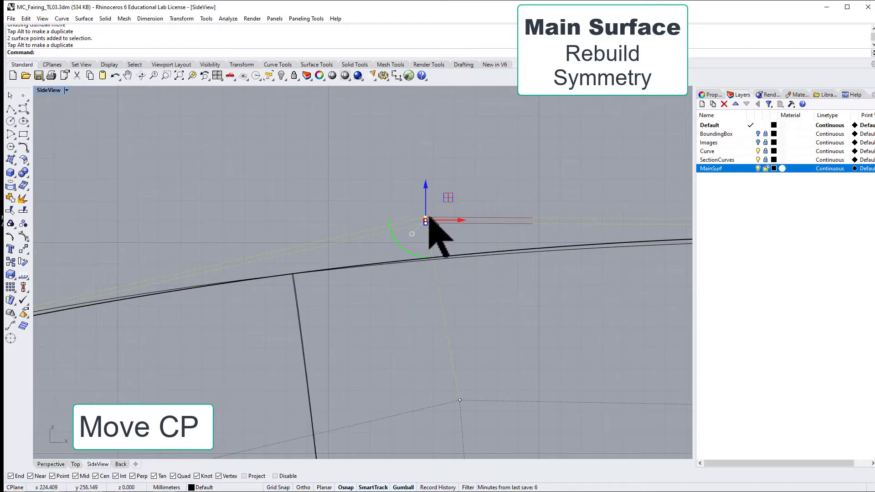
{"action": "right_click_drag", "start_coordinate": [618, 331], "coordinate": [470, 288]}
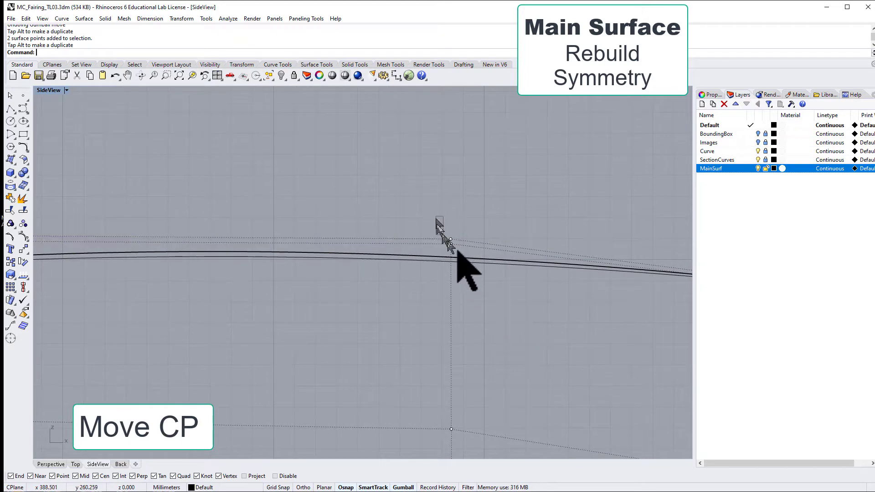
{"action": "left_click_drag", "start_coordinate": [457, 251], "coordinate": [479, 272]}
{"action": "left_click_drag", "start_coordinate": [473, 219], "coordinate": [473, 225]}
Raise the pair of control points near the right end of the surface's lower edge to meet the fairing curve.
{"action": "right_click_drag", "start_coordinate": [536, 353], "coordinate": [466, 278]}
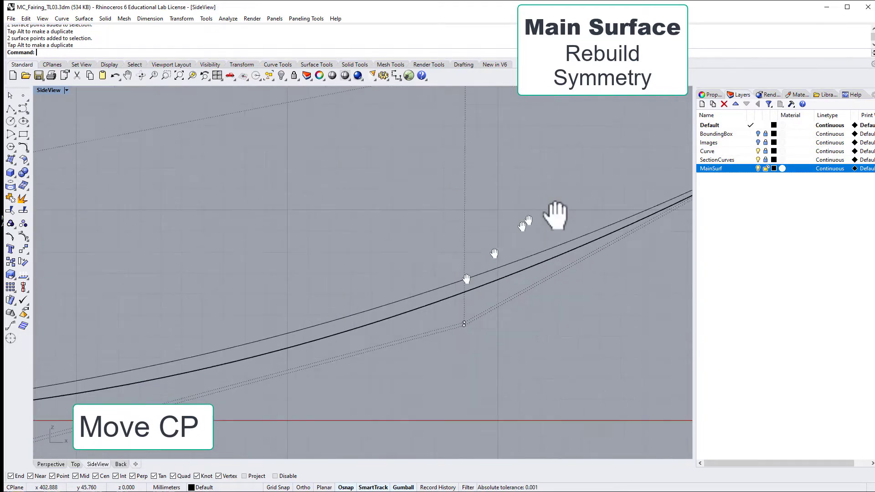
{"action": "right_click_drag", "start_coordinate": [555, 214], "coordinate": [504, 250]}
{"action": "right_click_drag", "start_coordinate": [498, 287], "coordinate": [55, 273]}
{"action": "right_click_drag", "start_coordinate": [419, 289], "coordinate": [553, 287]}
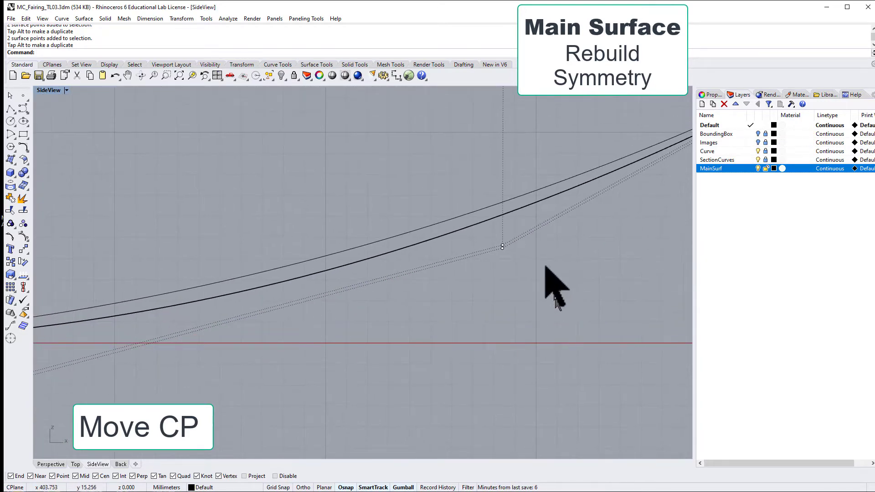
{"action": "left_click_drag", "start_coordinate": [523, 282], "coordinate": [537, 250]}
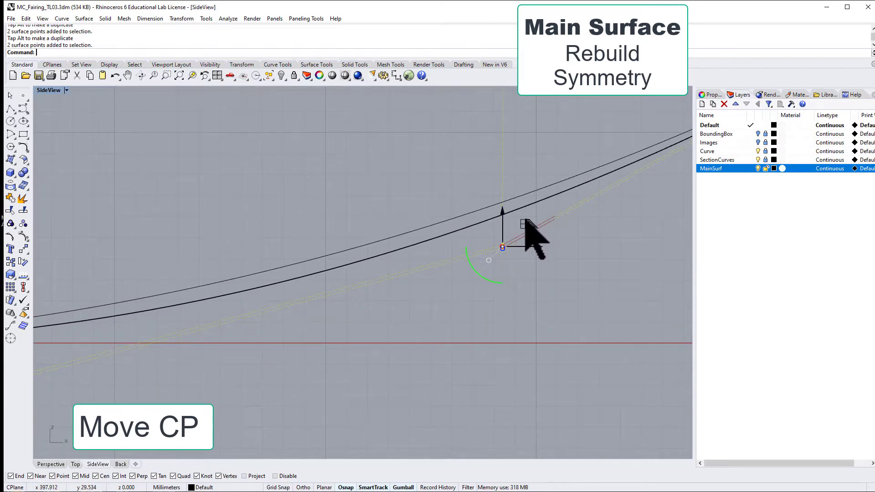
{"action": "mouse_move", "coordinate": [523, 221]}
{"action": "left_mouse_down"}
{"action": "mouse_move", "coordinate": [531, 238]}
{"action": "mouse_move", "coordinate": [526, 198]}
{"action": "mouse_move", "coordinate": [527, 210]}
{"action": "left_mouse_up"}
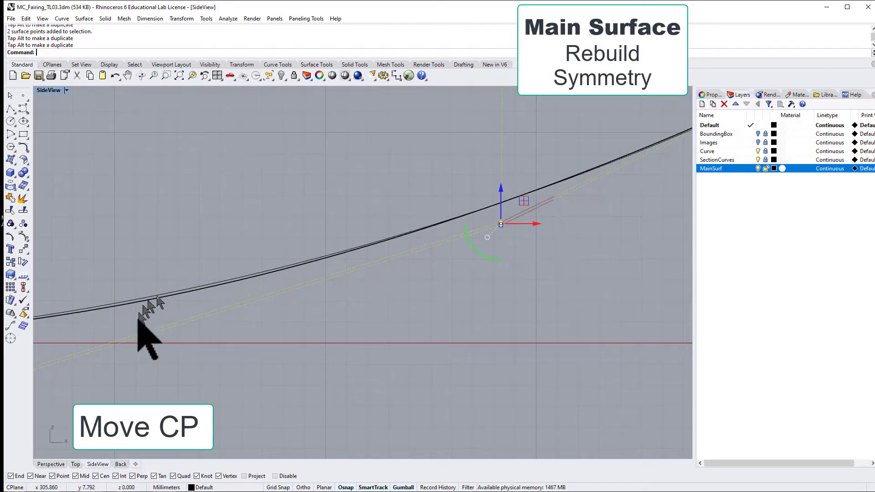
Shift the lower edge's middle control-point pair slightly left and move the pair near its left end down and left toward the fairing curve.
{"action": "right_click_drag", "start_coordinate": [138, 321], "coordinate": [693, 280]}
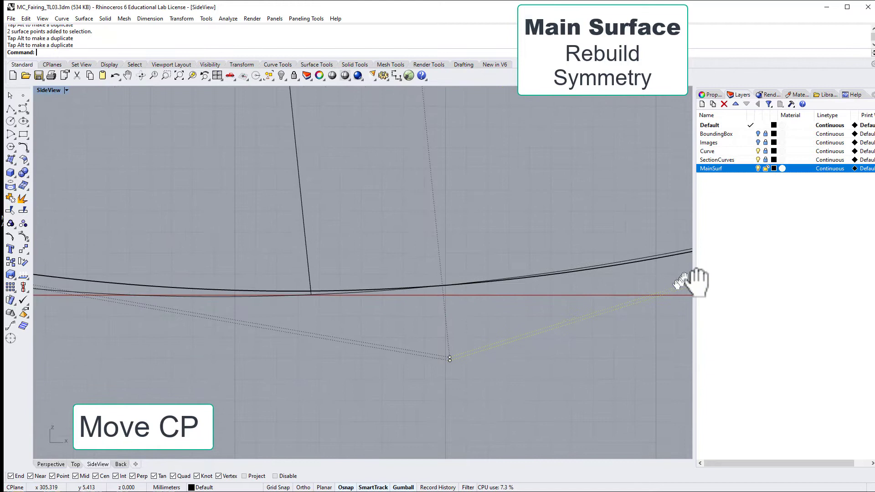
{"action": "left_click", "coordinate": [454, 336]}
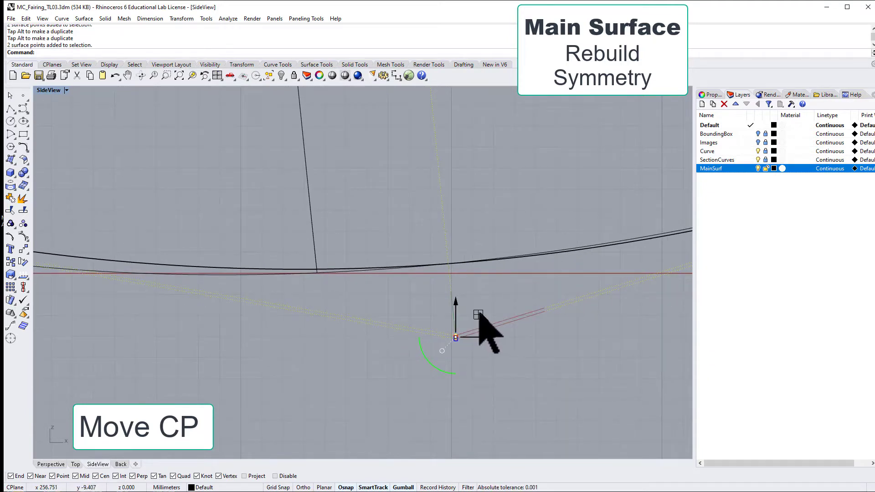
{"action": "left_click_drag", "start_coordinate": [477, 314], "coordinate": [475, 313]}
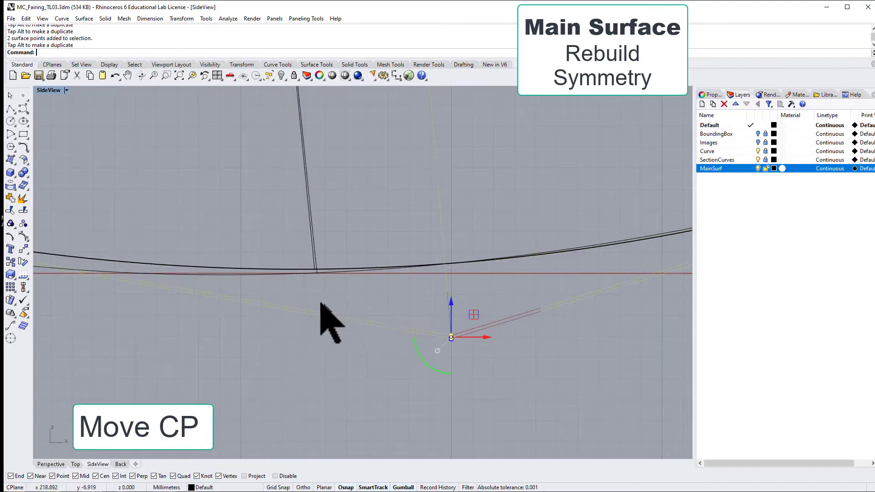
{"action": "right_click_drag", "start_coordinate": [322, 316], "coordinate": [487, 342]}
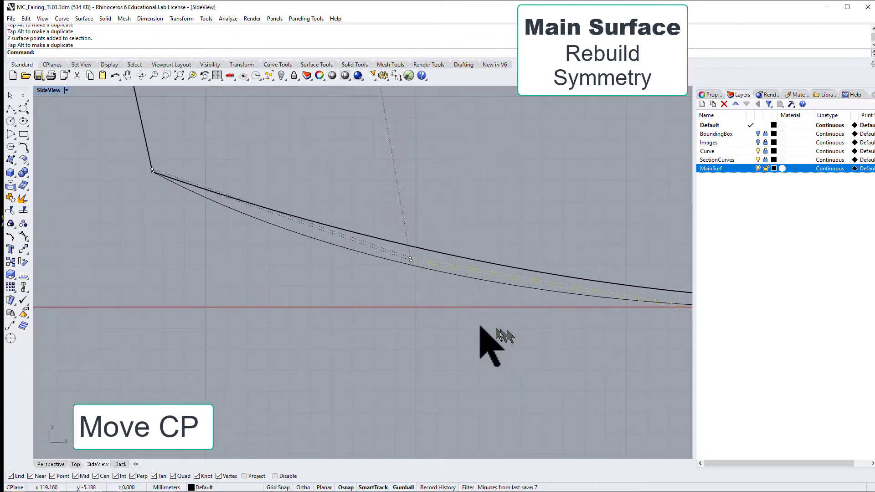
{"action": "left_click", "coordinate": [410, 259]}
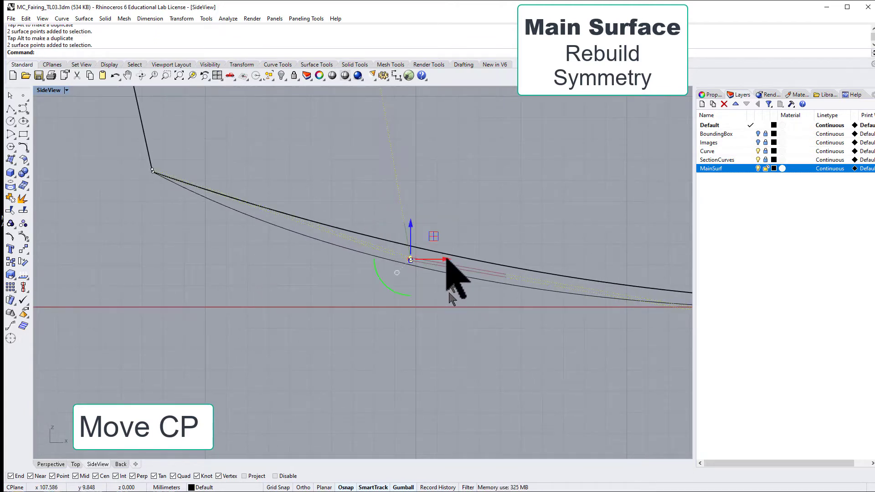
{"action": "left_click_drag", "start_coordinate": [434, 236], "coordinate": [423, 268]}
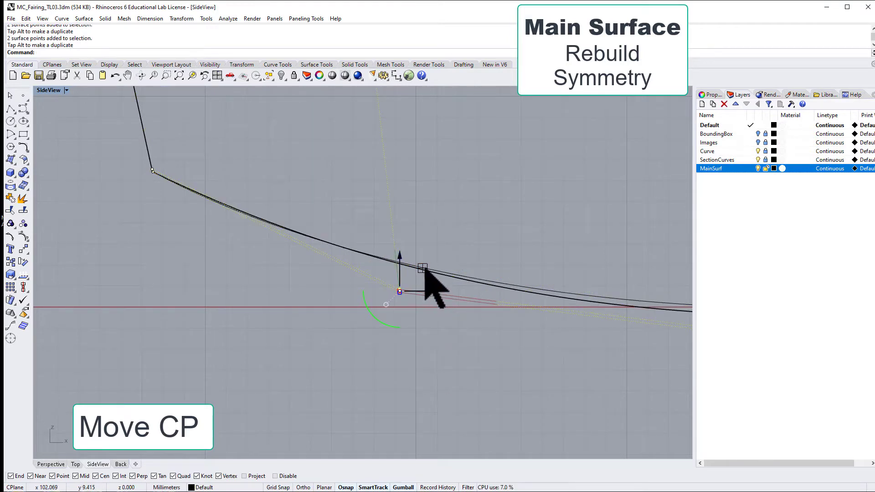
Fine-tune the control-point pair near the left end of the surface's lower edge, shifting it slightly left and up toward the fairing curve.
{"action": "left_click_drag", "start_coordinate": [423, 268], "coordinate": [431, 266]}
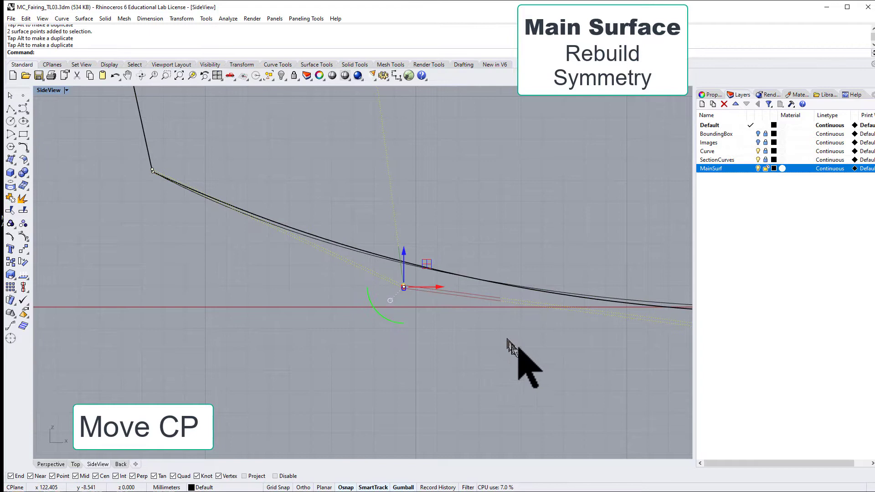
{"action": "right_click_drag", "start_coordinate": [586, 375], "coordinate": [319, 361]}
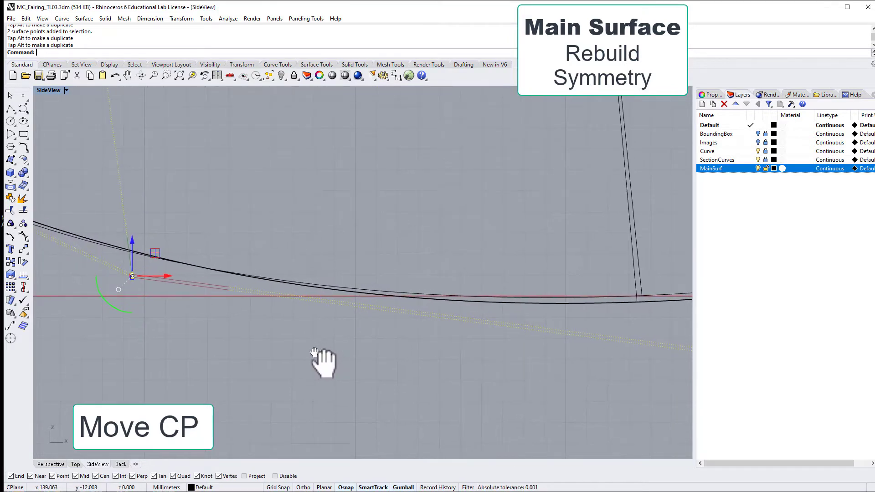
{"action": "left_click_drag", "start_coordinate": [154, 253], "coordinate": [141, 250]}
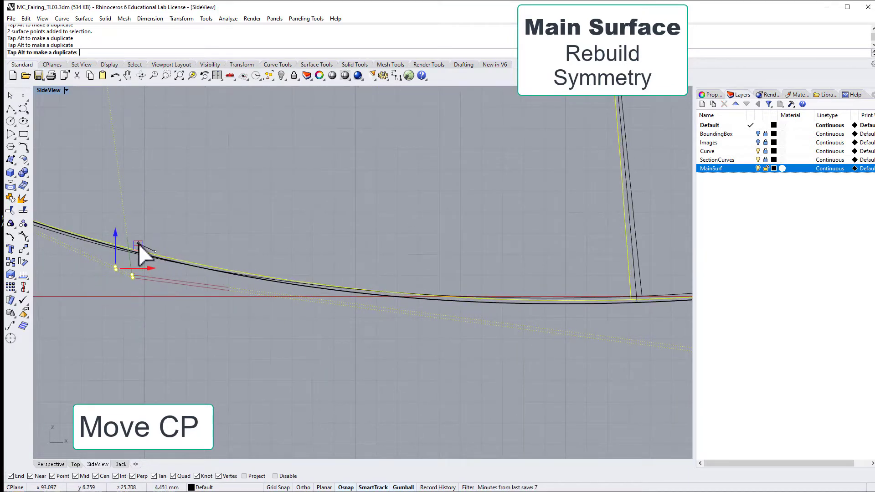
{"action": "right_click_drag", "start_coordinate": [501, 360], "coordinate": [263, 362]}
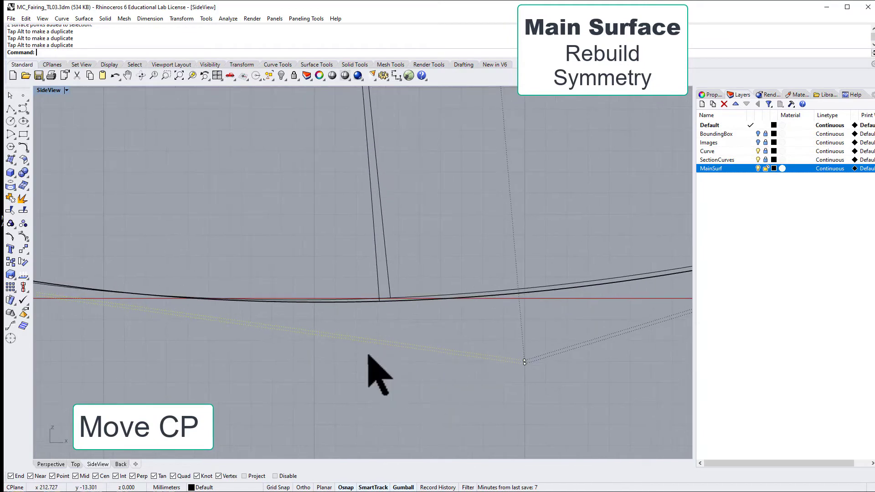
Raise the middle pair of control points on the surface's lower edge slightly to meet the fairing curve.
{"action": "left_click_drag", "start_coordinate": [488, 331], "coordinate": [565, 410]}
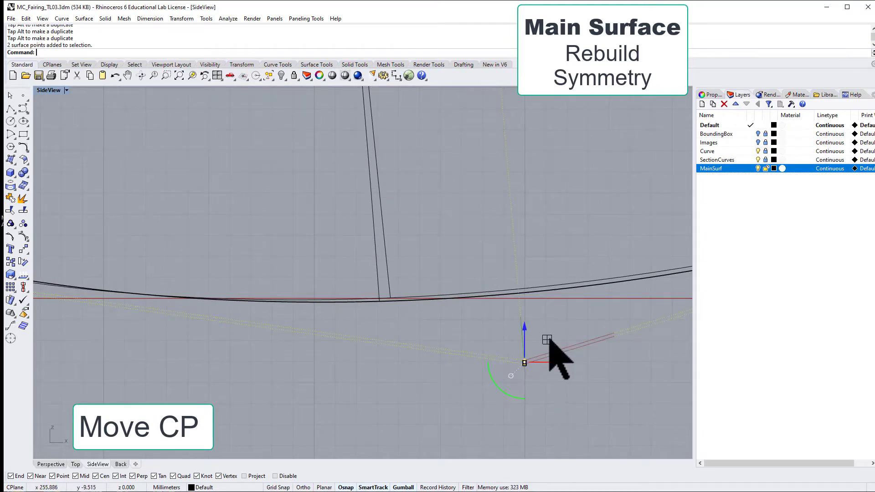
{"action": "mouse_move", "coordinate": [550, 341]}
{"action": "left_mouse_down"}
{"action": "mouse_move", "coordinate": [546, 316]}
{"action": "mouse_move", "coordinate": [545, 327]}
{"action": "left_mouse_up"}
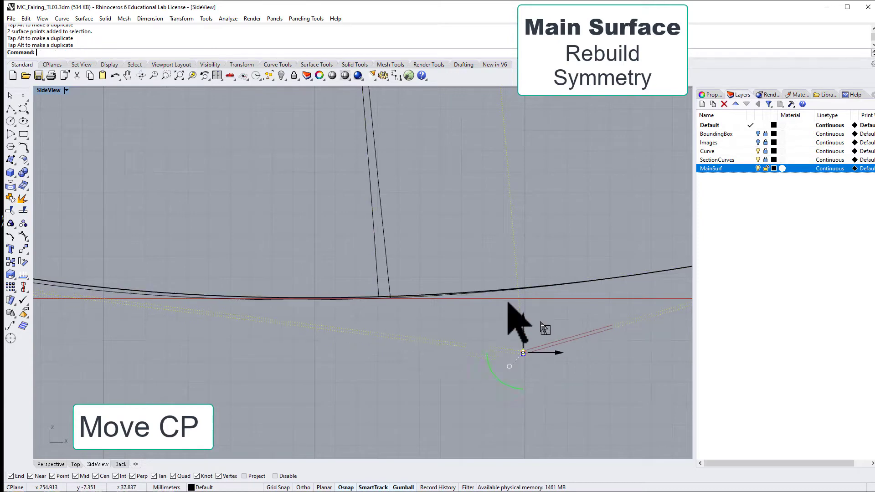
{"action": "scroll", "coordinate": [524, 355], "scroll_direction": "down", "scroll_amount": 5}
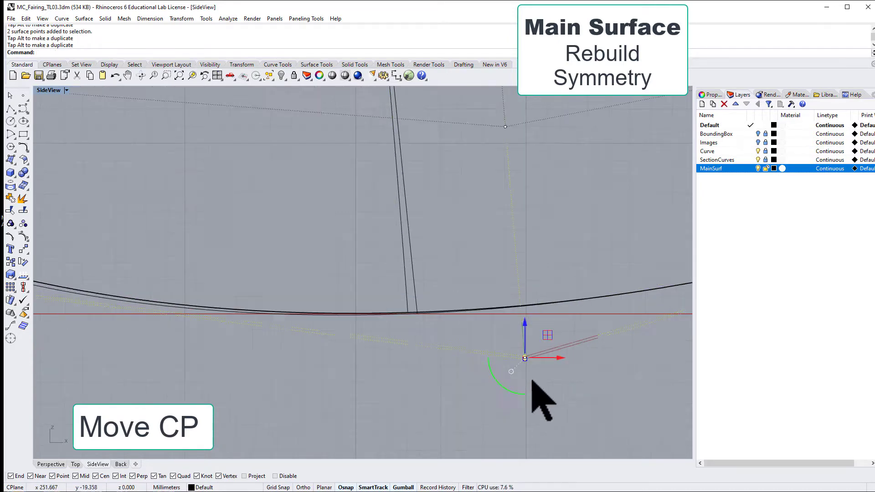
{"action": "scroll", "coordinate": [528, 331], "scroll_direction": "down", "scroll_amount": 3}
{"action": "scroll", "coordinate": [587, 273], "scroll_direction": "up", "scroll_amount": 3}
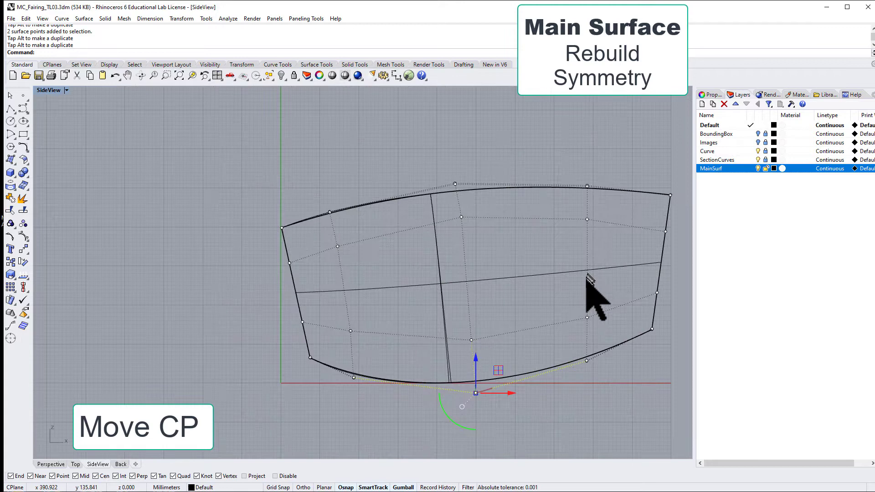
In the Perspective view, turn on the Curvature Graph for the main surface.
{"action": "left_click", "coordinate": [50, 464]}
{"action": "right_click_drag", "start_coordinate": [182, 364], "coordinate": [300, 273]}
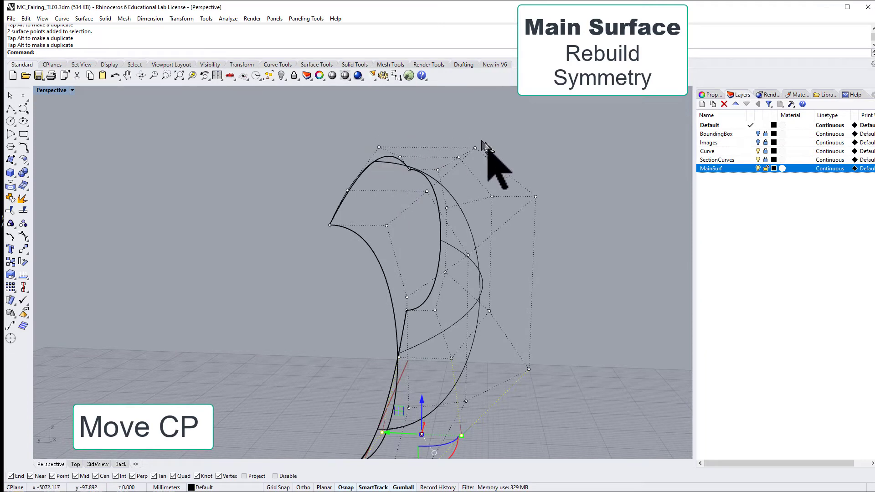
{"action": "right_click_drag", "start_coordinate": [490, 200], "coordinate": [464, 190]}
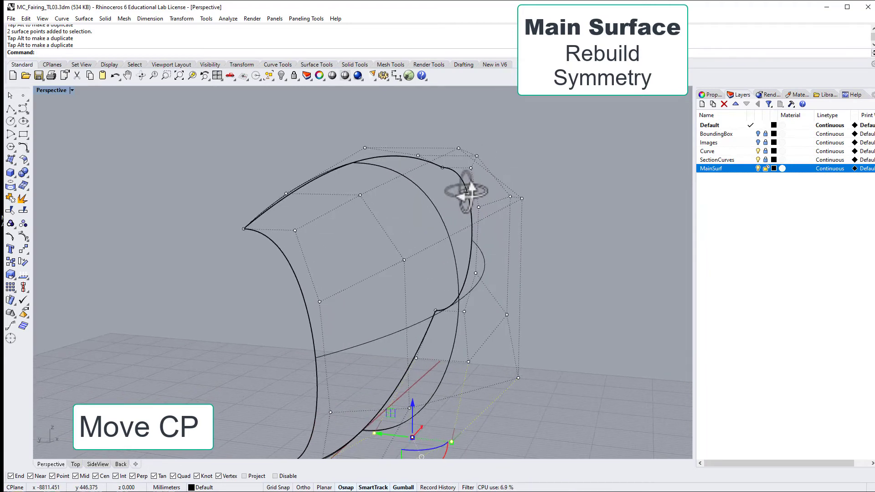
{"action": "left_click", "coordinate": [397, 171]}
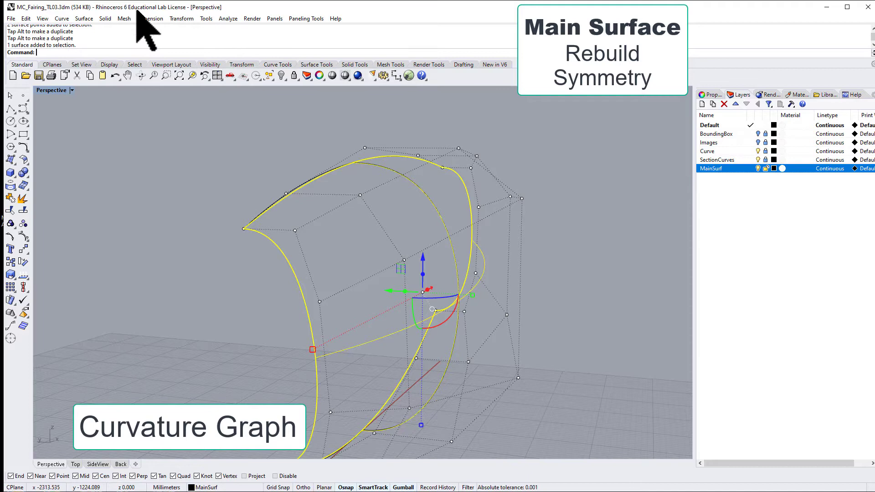
{"action": "left_click", "coordinate": [219, 20]}
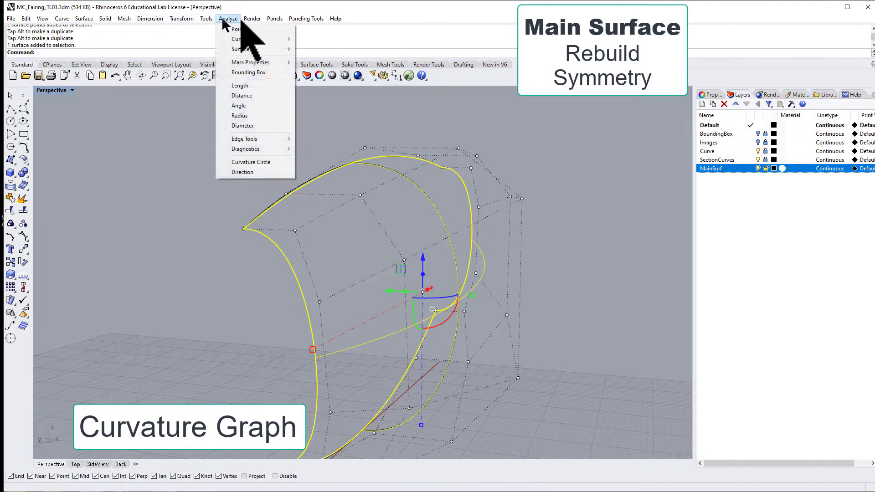
{"action": "mouse_move", "coordinate": [260, 39]}
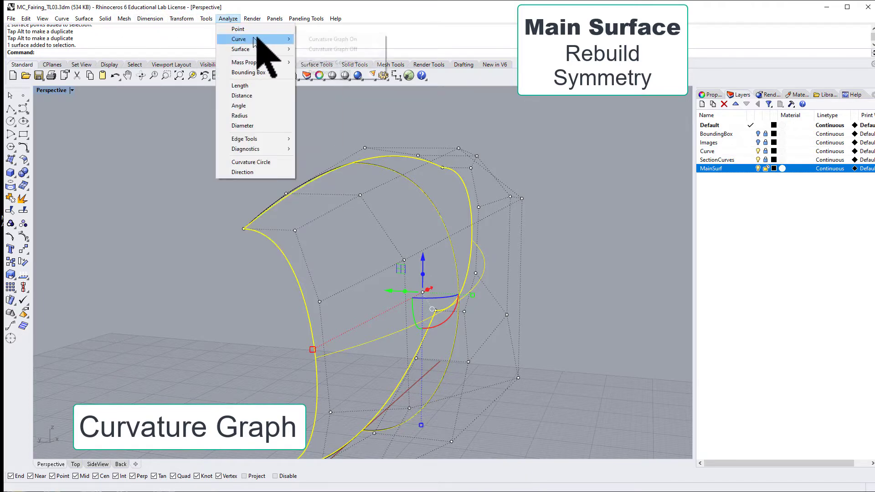
{"action": "left_click", "coordinate": [333, 39]}
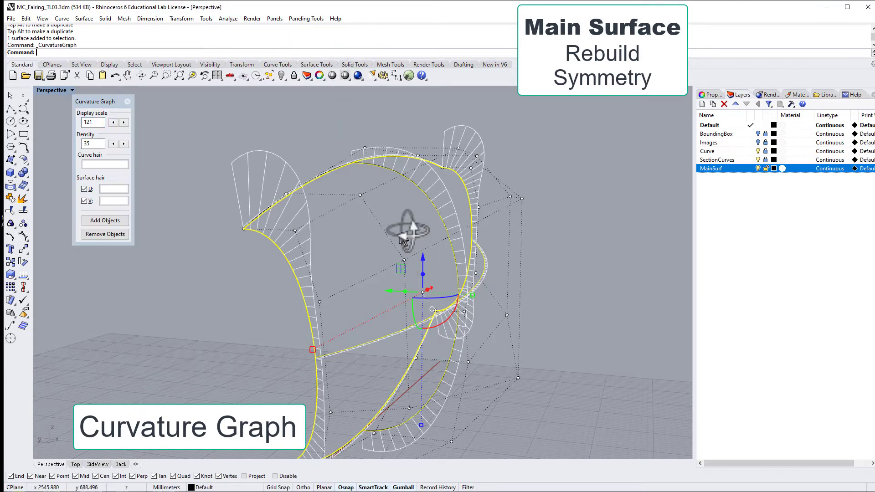
{"action": "right_click_drag", "start_coordinate": [400, 234], "coordinate": [329, 309]}
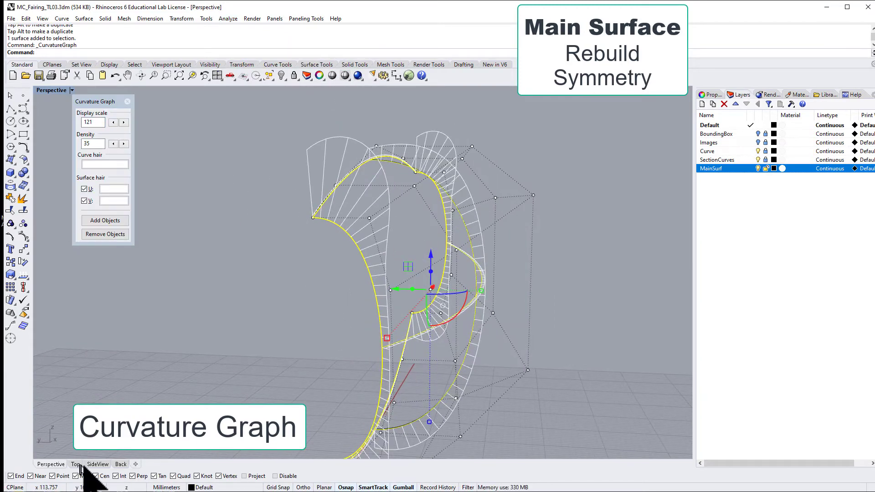
In the Back view, examine the curvature graph and control-point rows where the surface's upper and lower edges meet the centre plane.
{"action": "left_click", "coordinate": [120, 464]}
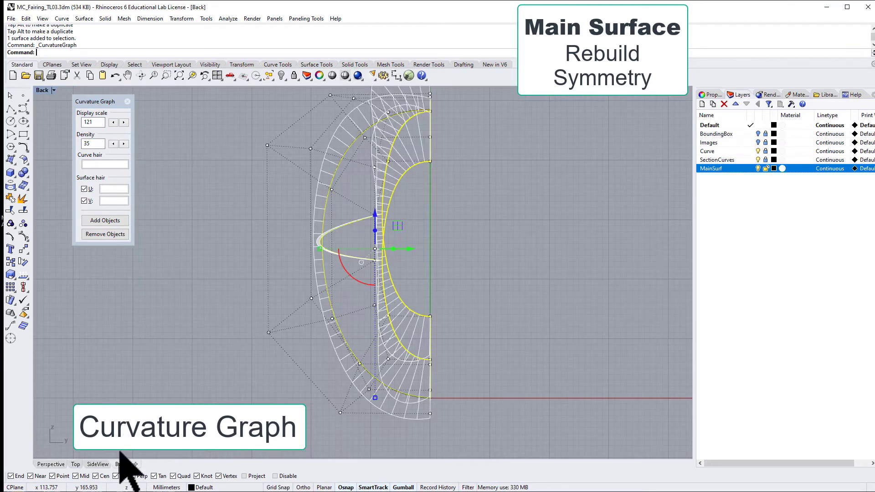
{"action": "scroll", "coordinate": [362, 371], "scroll_direction": "down", "scroll_amount": 3}
{"action": "scroll", "coordinate": [371, 187], "scroll_direction": "up", "scroll_amount": 1}
{"action": "scroll", "coordinate": [401, 185], "scroll_direction": "up", "scroll_amount": 5}
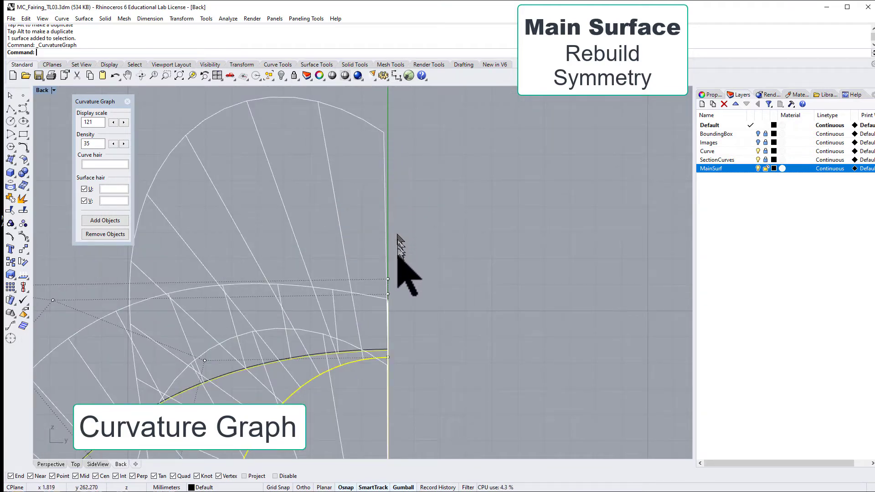
{"action": "scroll", "coordinate": [392, 314], "scroll_direction": "up", "scroll_amount": 5}
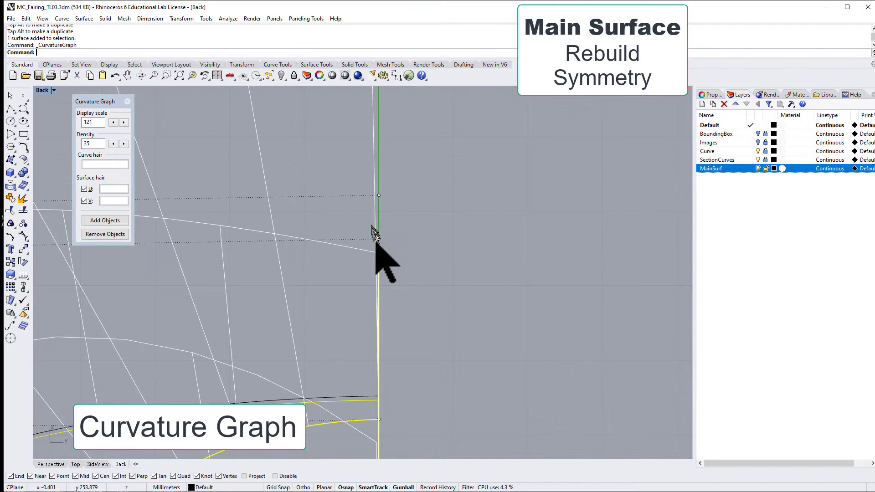
{"action": "scroll", "coordinate": [373, 227], "scroll_direction": "down", "scroll_amount": 10}
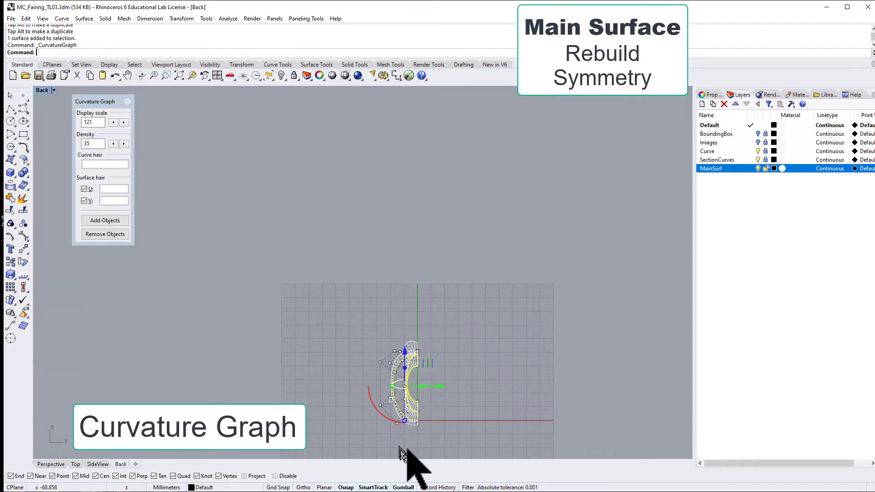
{"action": "scroll", "coordinate": [400, 449], "scroll_direction": "up", "scroll_amount": 10}
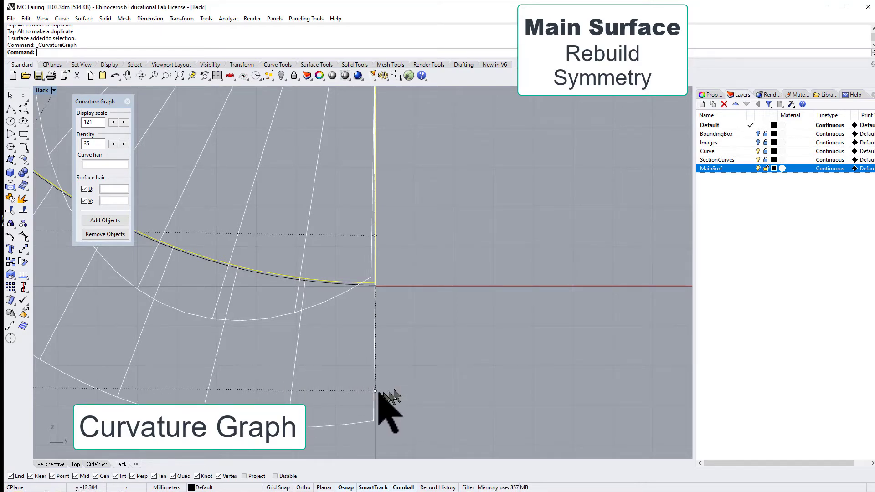
{"action": "right_click_drag", "start_coordinate": [395, 386], "coordinate": [547, 340]}
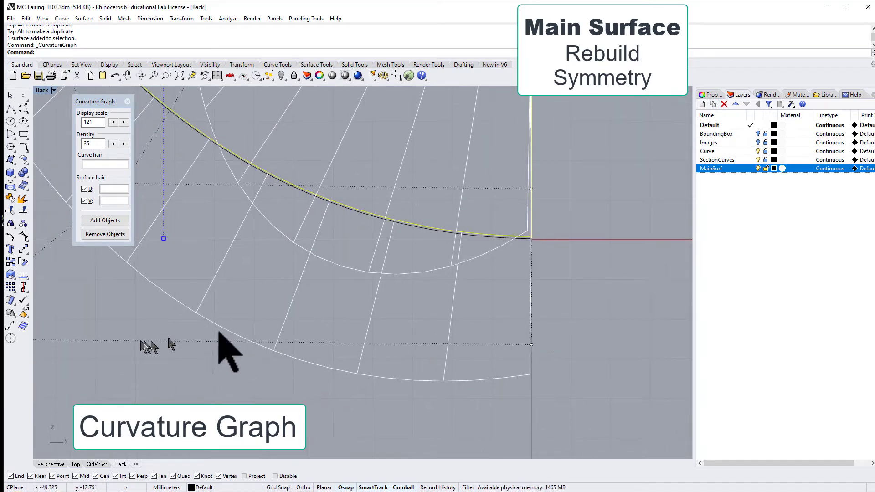
{"action": "scroll", "coordinate": [354, 314], "scroll_direction": "down", "scroll_amount": 5}
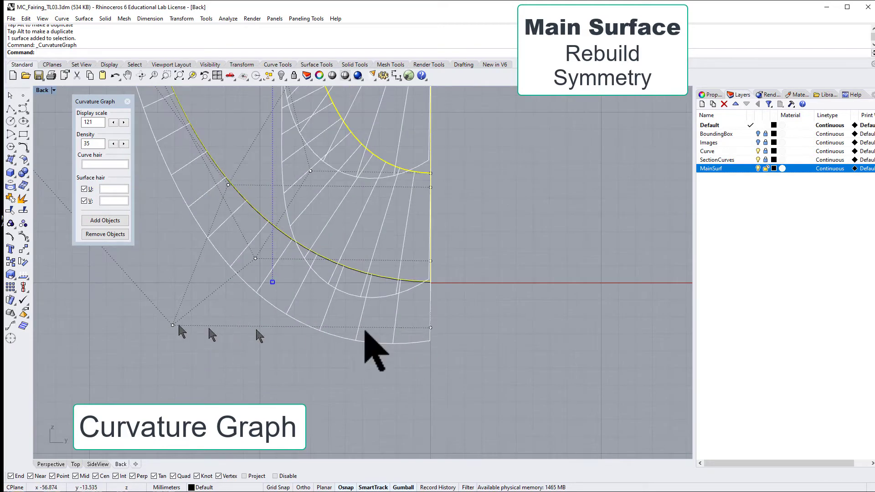
{"action": "right_click_drag", "start_coordinate": [365, 337], "coordinate": [494, 315], "text": "ctrl+shift"}
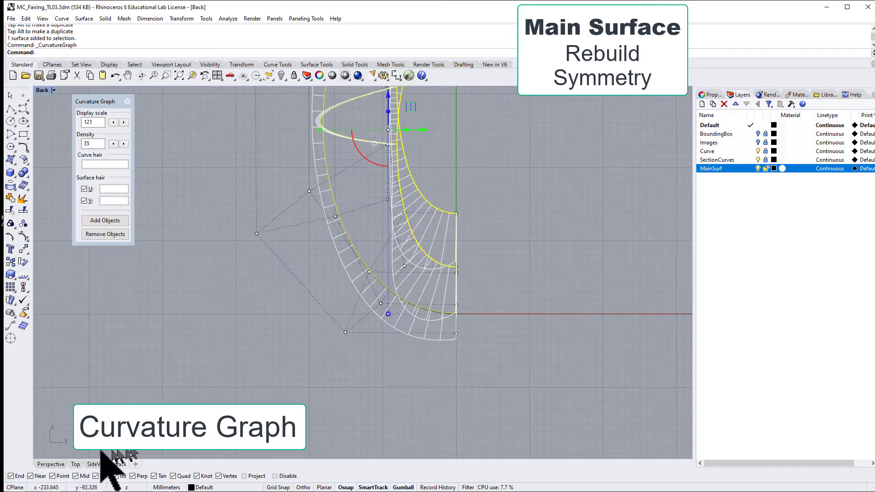
In Perspective, apply Symmetry with Smooth continuity to the surface's upper edge, setting the symmetry plane through that edge's front and rear endpoints.
{"action": "left_click", "coordinate": [61, 463]}
{"action": "right_click_drag", "start_coordinate": [420, 332], "coordinate": [390, 323]}
{"action": "scroll", "coordinate": [391, 321], "scroll_direction": "down", "scroll_amount": 4}
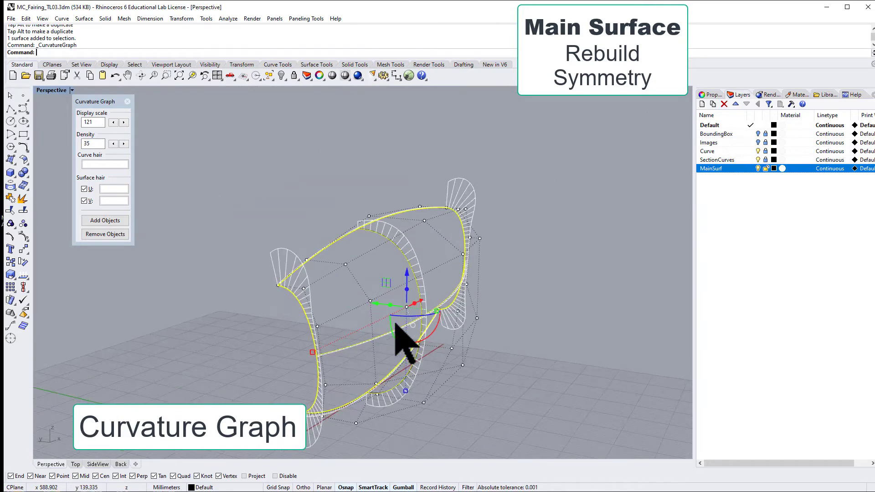
{"action": "left_click", "coordinate": [357, 263]}
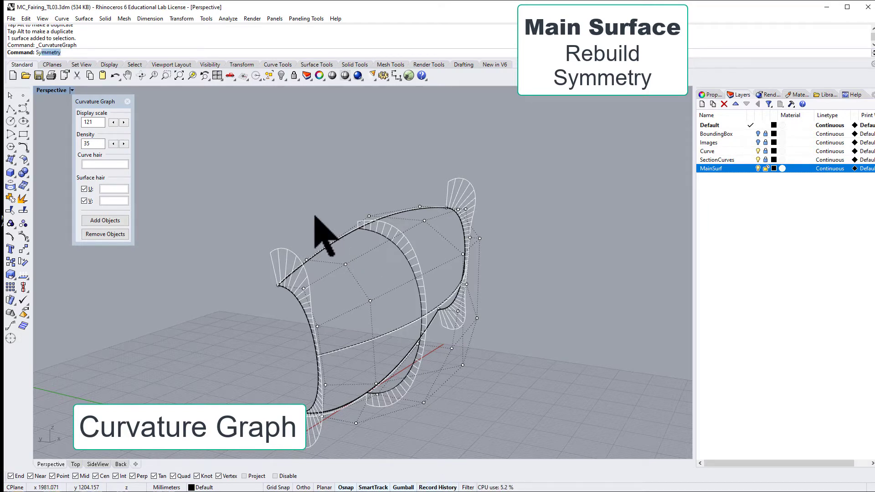
{"action": "type", "text": "ymmtery"}
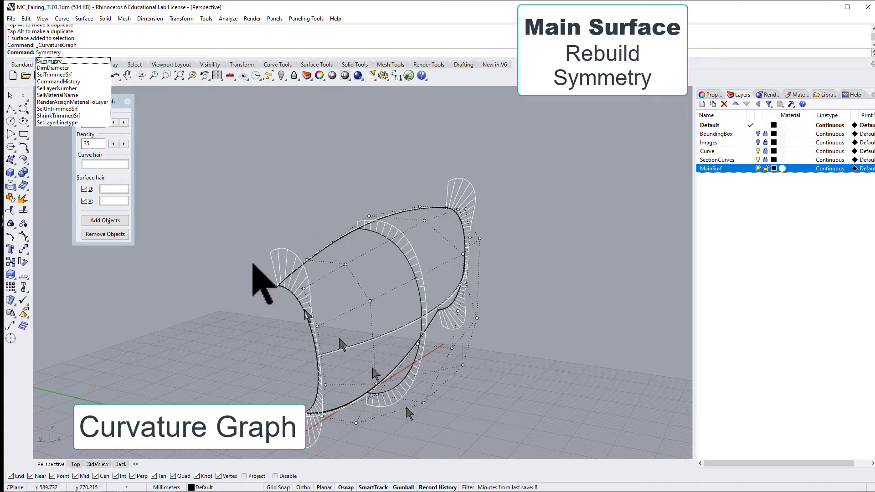
{"action": "left_click", "coordinate": [61, 60]}
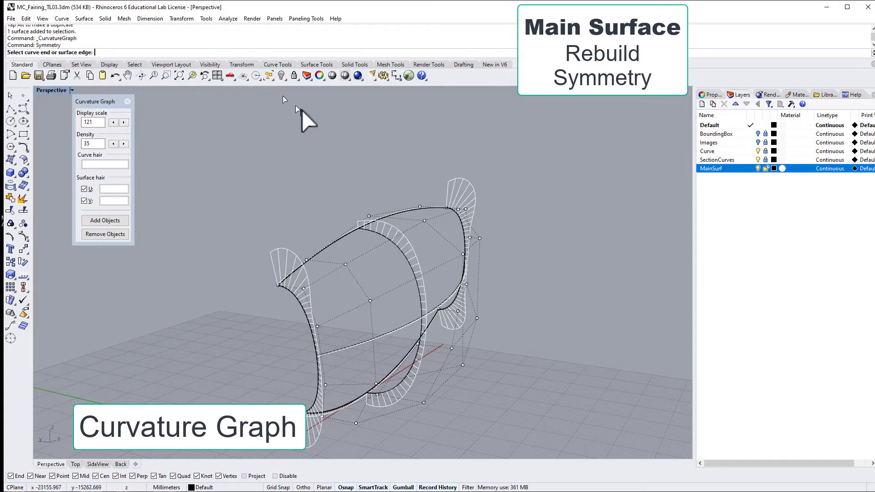
{"action": "right_click_drag", "start_coordinate": [299, 125], "coordinate": [296, 283]}
{"action": "scroll", "coordinate": [240, 247], "scroll_direction": "down", "scroll_amount": 3}
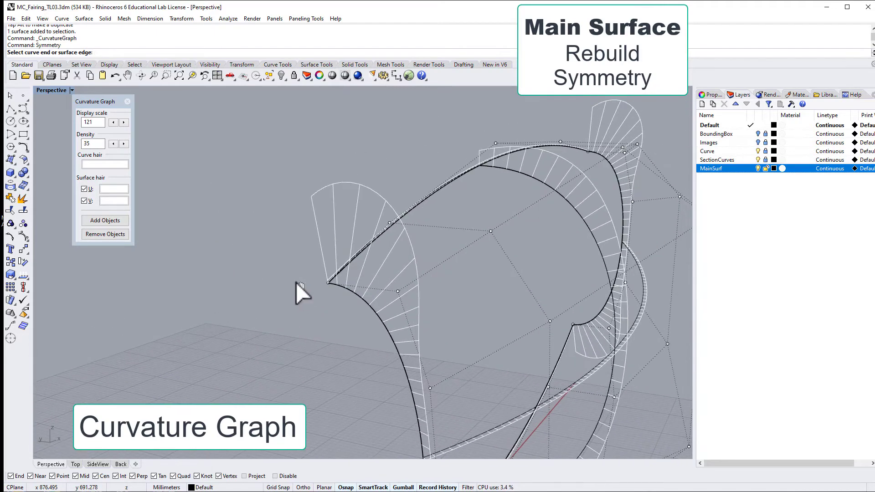
{"action": "left_click", "coordinate": [332, 281]}
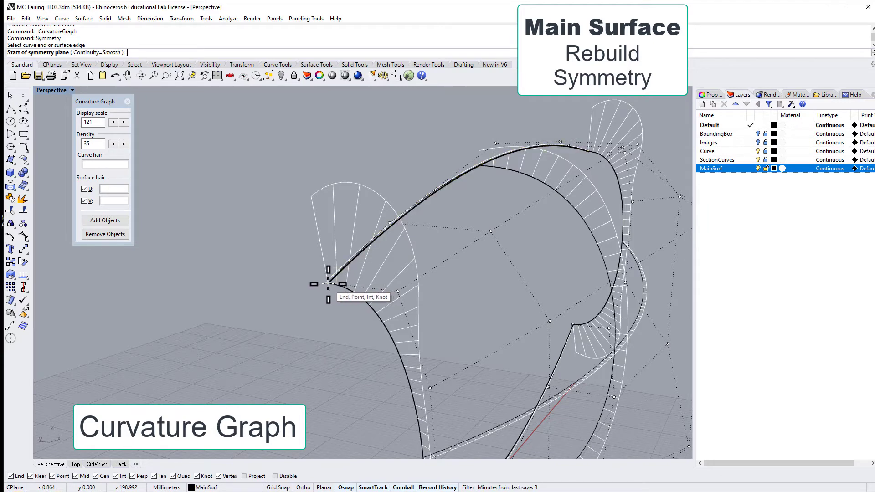
{"action": "left_click", "coordinate": [328, 283]}
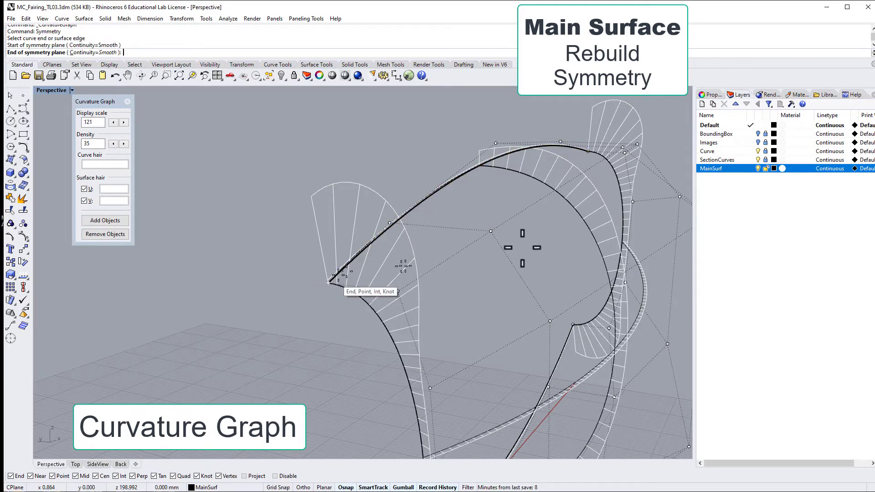
{"action": "left_click", "coordinate": [587, 154]}
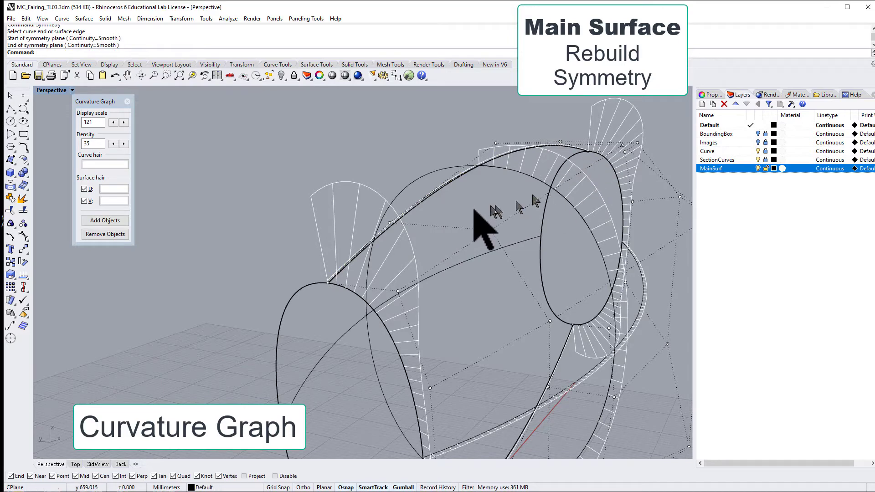
Set the Perspective viewport to Shaded display and inspect the mirrored fairing surface across its centre seam.
{"action": "scroll", "coordinate": [469, 234], "scroll_direction": "down", "scroll_amount": 5}
{"action": "scroll", "coordinate": [508, 280], "scroll_direction": "up", "scroll_amount": 2}
{"action": "scroll", "coordinate": [509, 282], "scroll_direction": "up", "scroll_amount": 2}
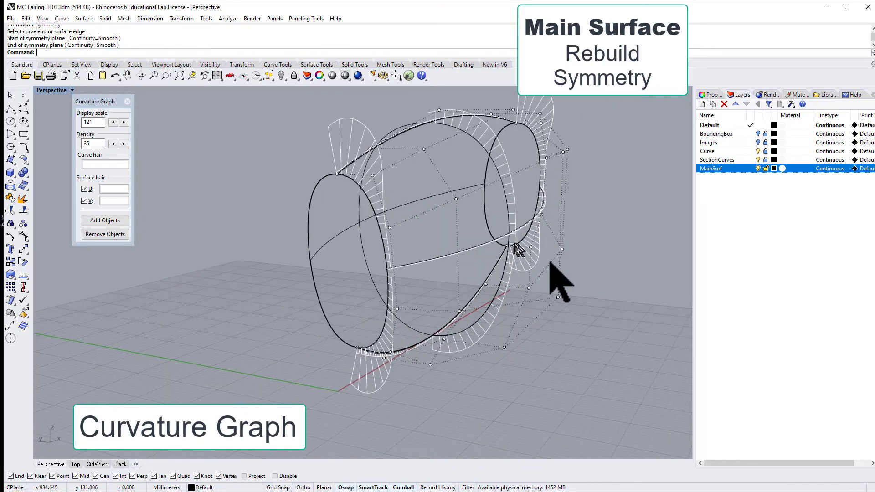
{"action": "middle_click", "coordinate": [595, 270]}
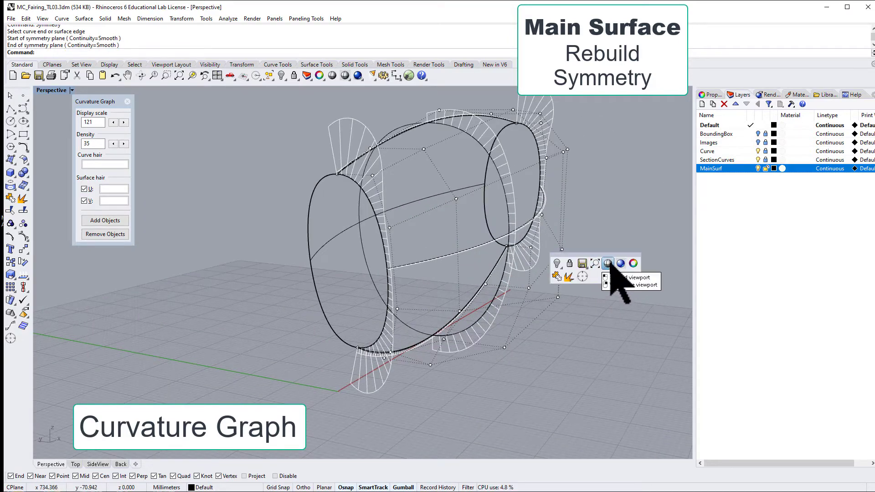
{"action": "left_click", "coordinate": [608, 263]}
{"action": "scroll", "coordinate": [453, 195], "scroll_direction": "down", "scroll_amount": 3}
{"action": "scroll", "coordinate": [470, 141], "scroll_direction": "up", "scroll_amount": 4}
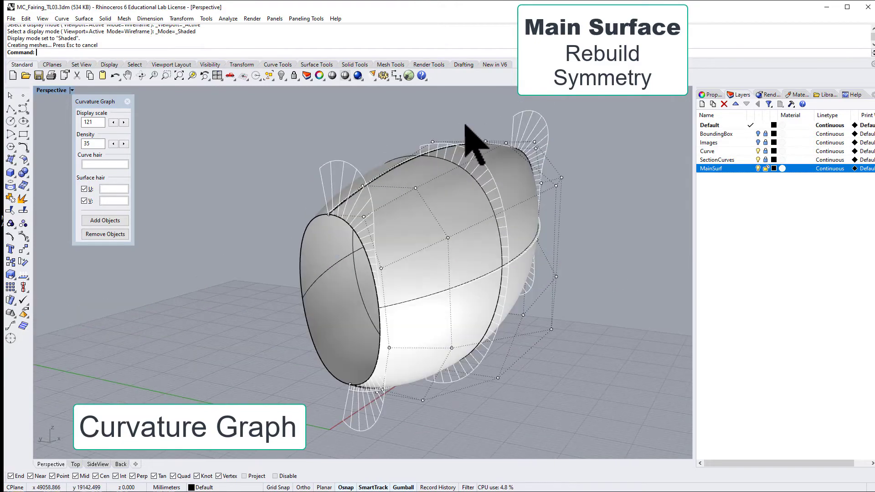
{"action": "scroll", "coordinate": [467, 137], "scroll_direction": "up", "scroll_amount": 2}
{"action": "right_click_drag", "start_coordinate": [469, 146], "coordinate": [416, 215]}
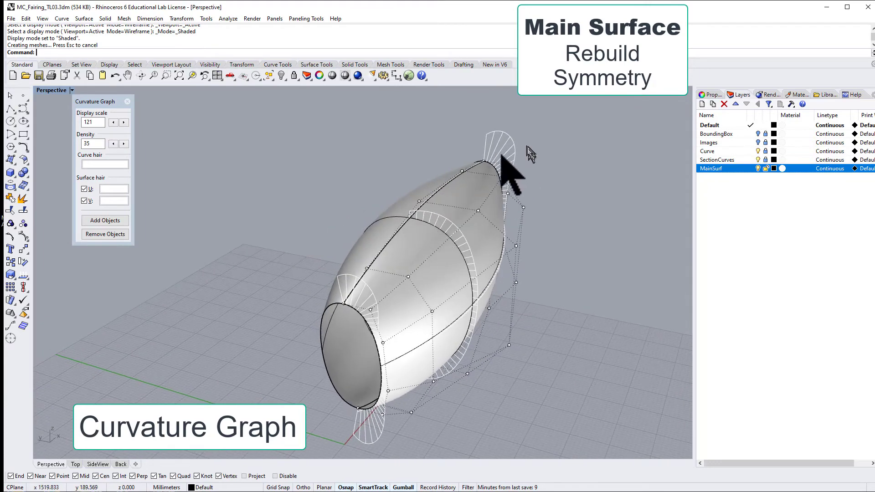
In the Back view, inspect the curvature graph's ends at the centre plane along the mirrored fairing's bottom and top.
{"action": "right_click_drag", "start_coordinate": [529, 154], "coordinate": [508, 244]}
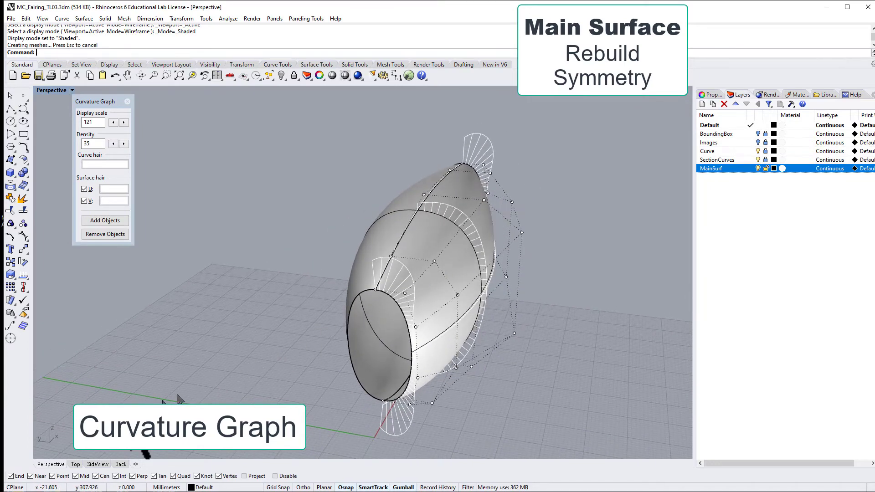
{"action": "left_click", "coordinate": [123, 464]}
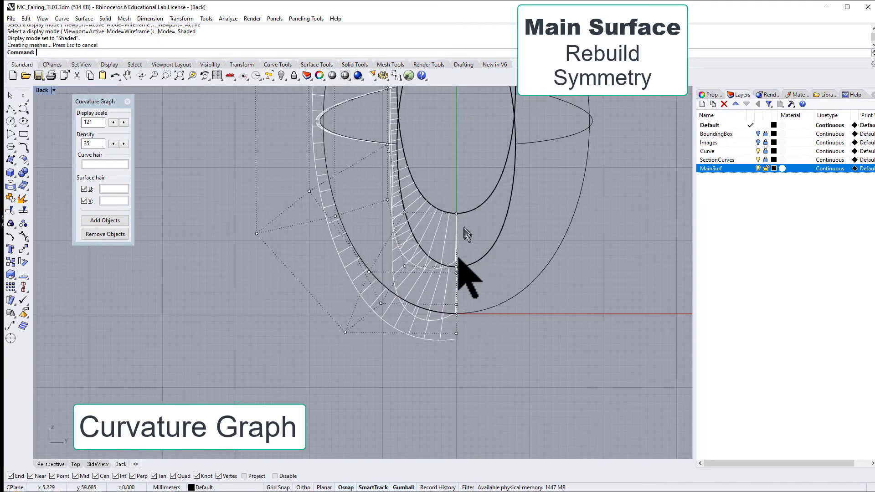
{"action": "scroll", "coordinate": [466, 282], "scroll_direction": "down", "scroll_amount": 3}
{"action": "scroll", "coordinate": [469, 346], "scroll_direction": "up", "scroll_amount": 8}
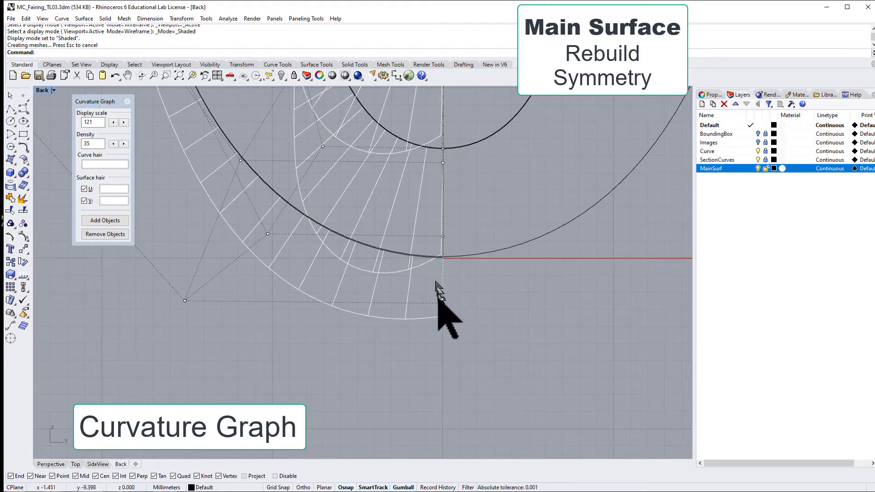
{"action": "scroll", "coordinate": [443, 314], "scroll_direction": "down", "scroll_amount": 8}
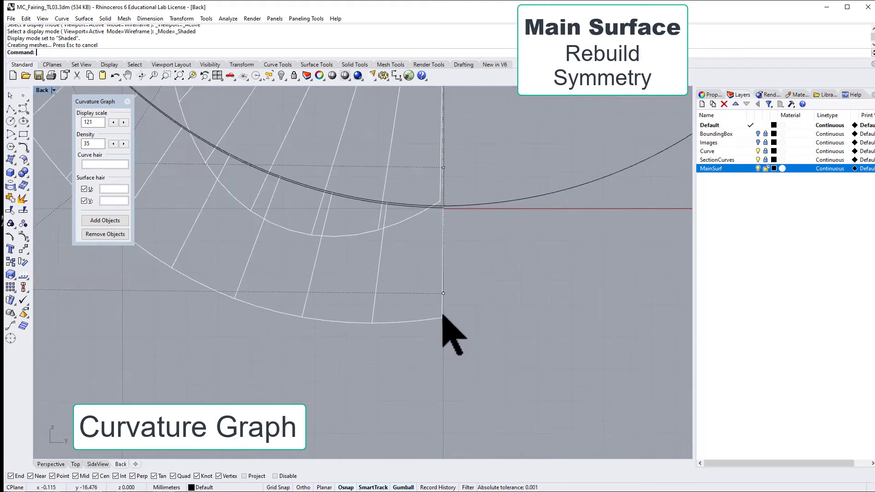
{"action": "scroll", "coordinate": [442, 186], "scroll_direction": "up", "scroll_amount": 6}
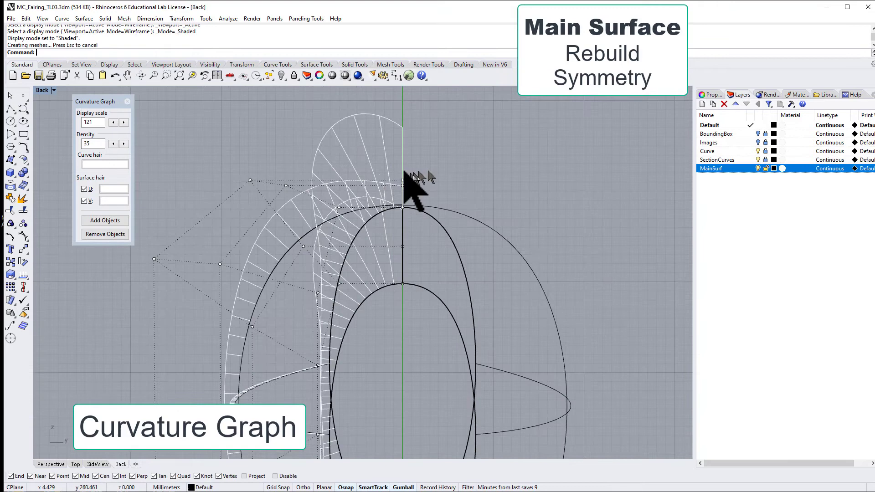
{"action": "scroll", "coordinate": [405, 251], "scroll_direction": "up", "scroll_amount": 3}
{"action": "scroll", "coordinate": [408, 248], "scroll_direction": "down", "scroll_amount": 6}
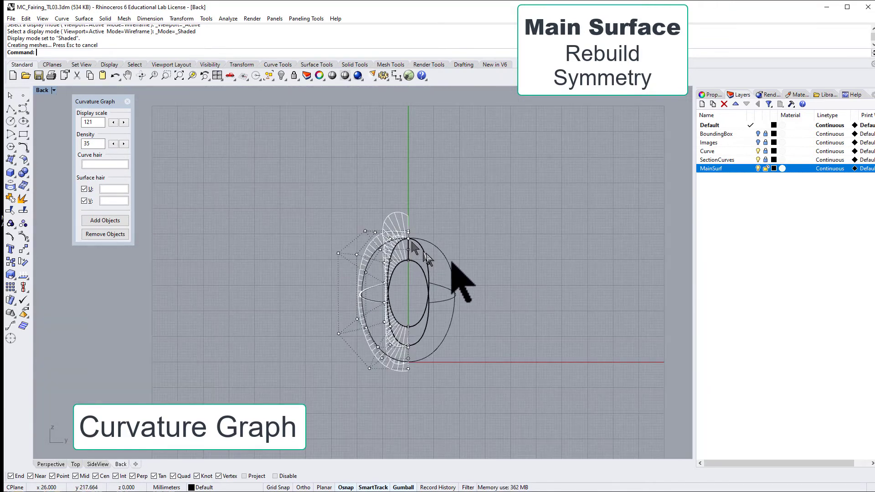
In the Perspective view, apply Zebra stripe analysis to both halves of the fairing surface and inspect the stripes across the upper seam.
{"action": "left_click", "coordinate": [53, 465]}
{"action": "right_click_drag", "start_coordinate": [445, 254], "coordinate": [483, 262]}
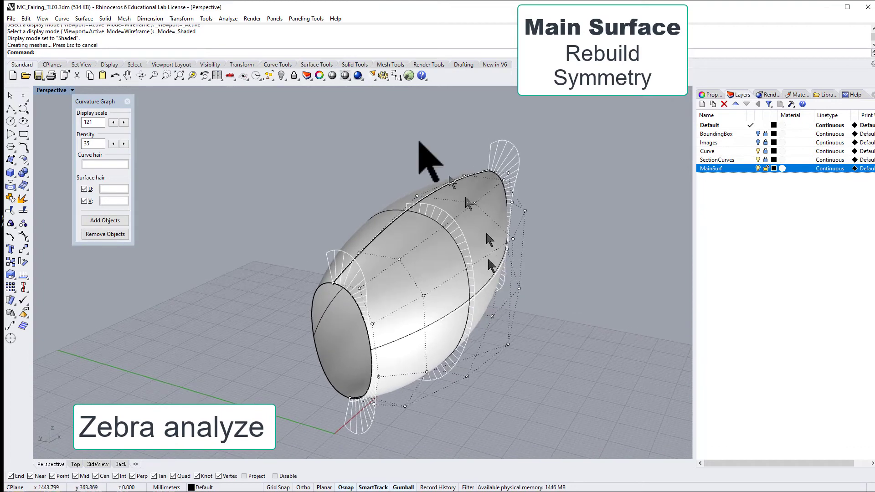
{"action": "left_click", "coordinate": [228, 19]}
{"action": "mouse_move", "coordinate": [240, 39]}
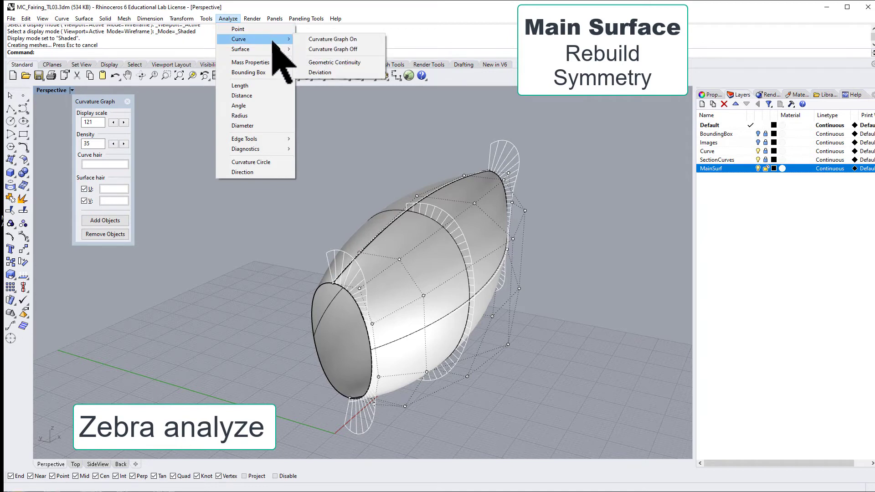
{"action": "mouse_move", "coordinate": [278, 49]}
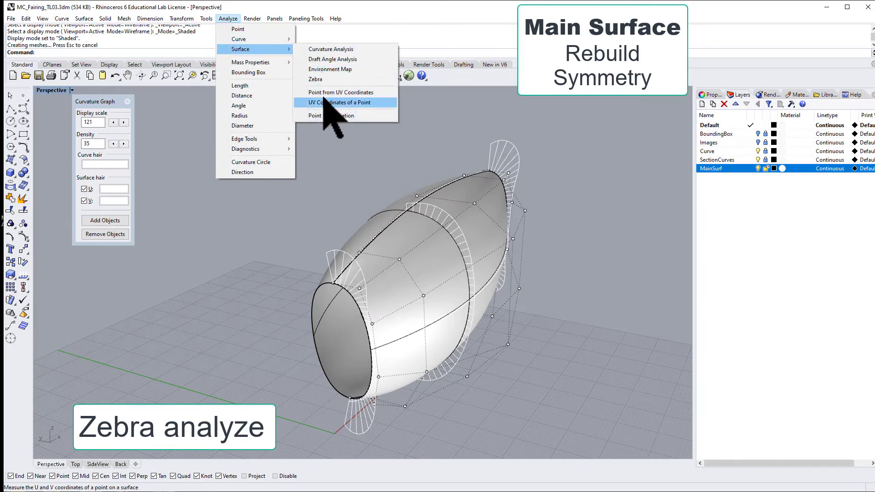
{"action": "left_click", "coordinate": [327, 79]}
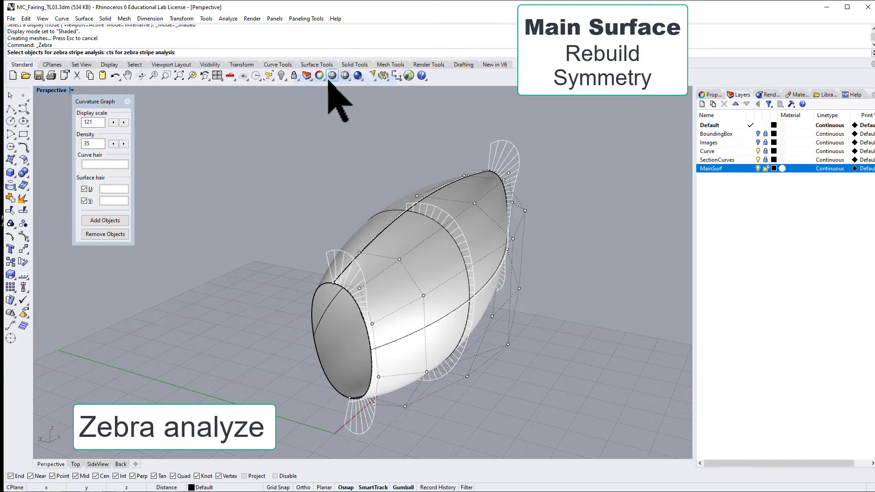
{"action": "left_click", "coordinate": [376, 229]}
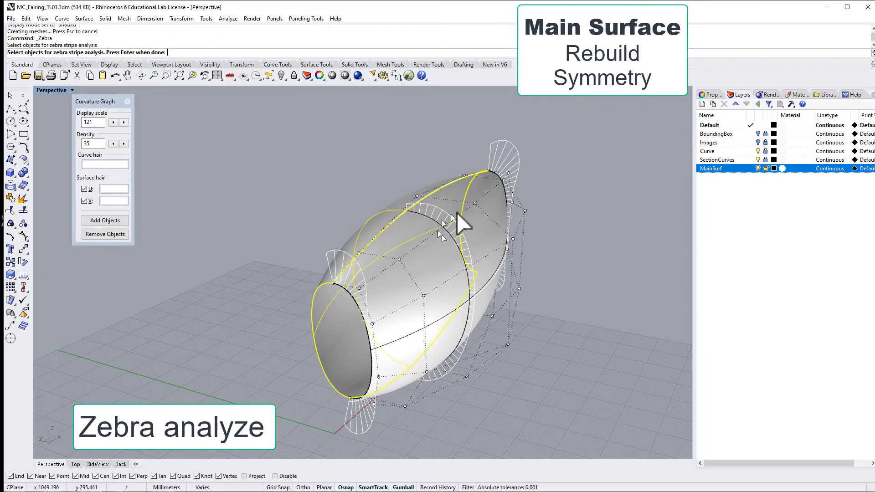
{"action": "key", "text": "Return"}
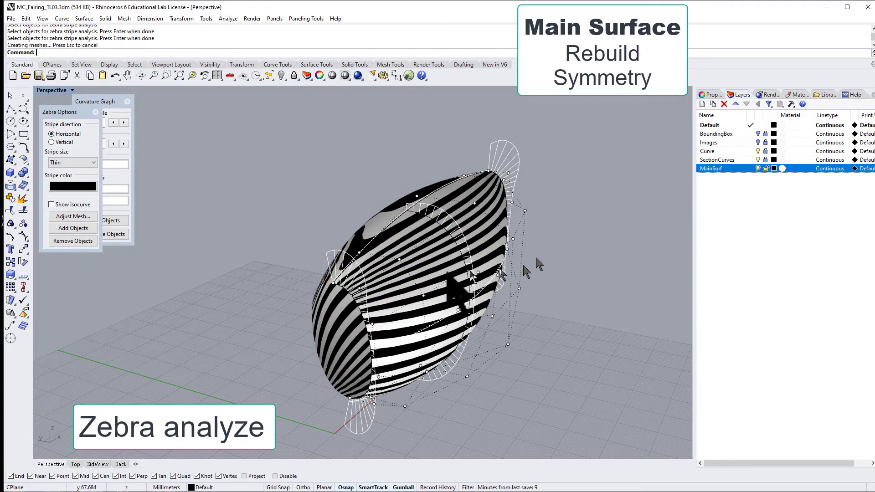
{"action": "scroll", "coordinate": [393, 244], "scroll_direction": "up", "scroll_amount": 6}
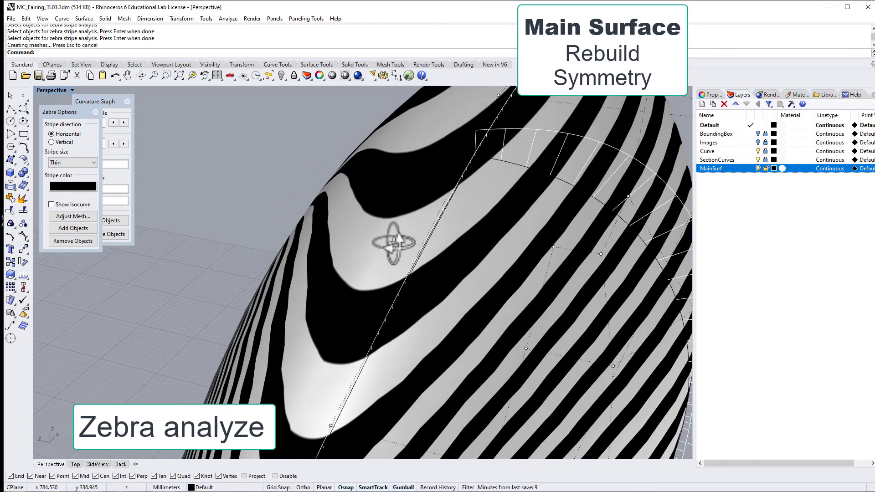
{"action": "right_click_drag", "start_coordinate": [393, 244], "coordinate": [398, 242]}
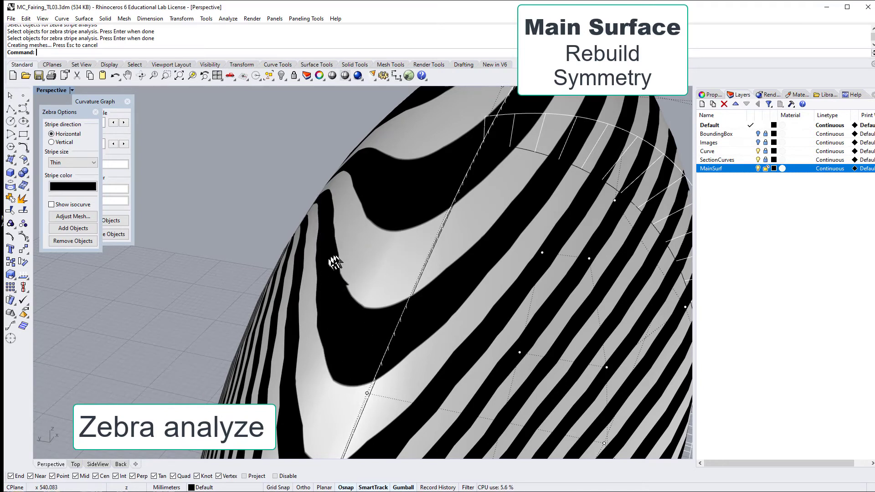
Refine the zebra analysis mesh by setting its maximum edge length to 5.
{"action": "left_click", "coordinate": [73, 216]}
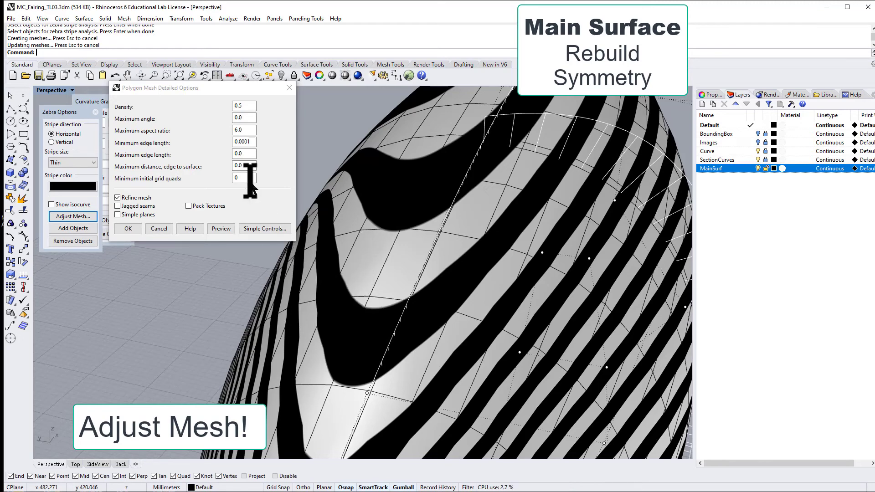
{"action": "left_click", "coordinate": [231, 153]}
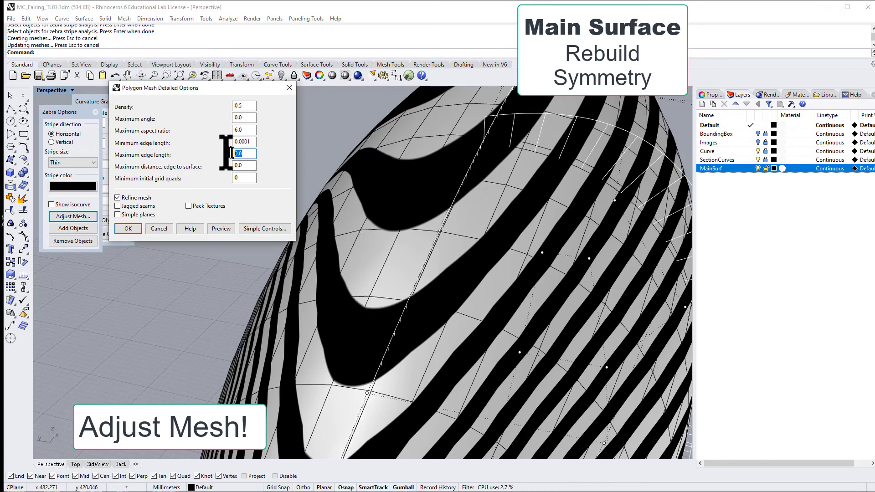
{"action": "type", "text": "5"}
{"action": "key", "text": "Return"}
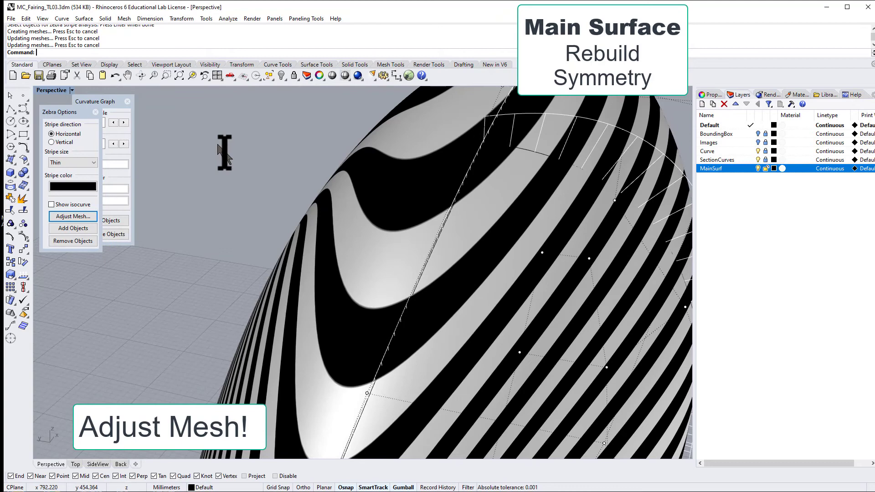
Preview the refined analysis mesh, keep its settings and examine how the zebra stripes flow across the centre seam.
{"action": "left_click", "coordinate": [73, 216]}
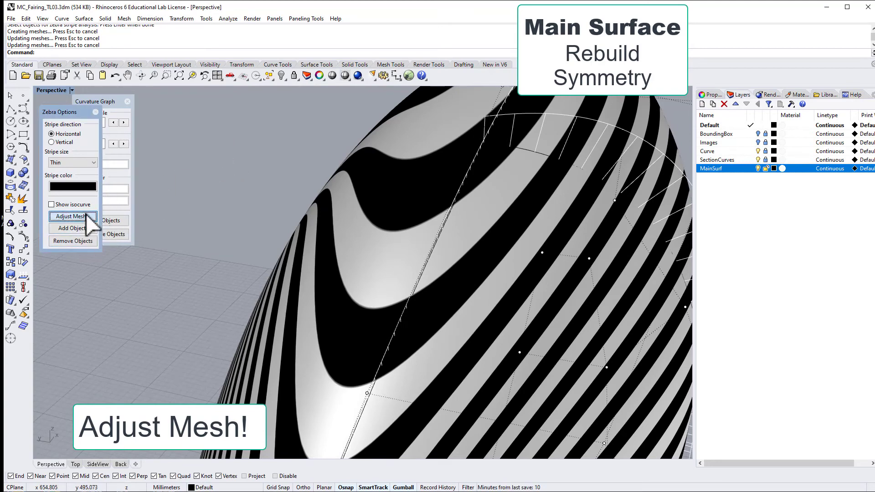
{"action": "left_click", "coordinate": [221, 229]}
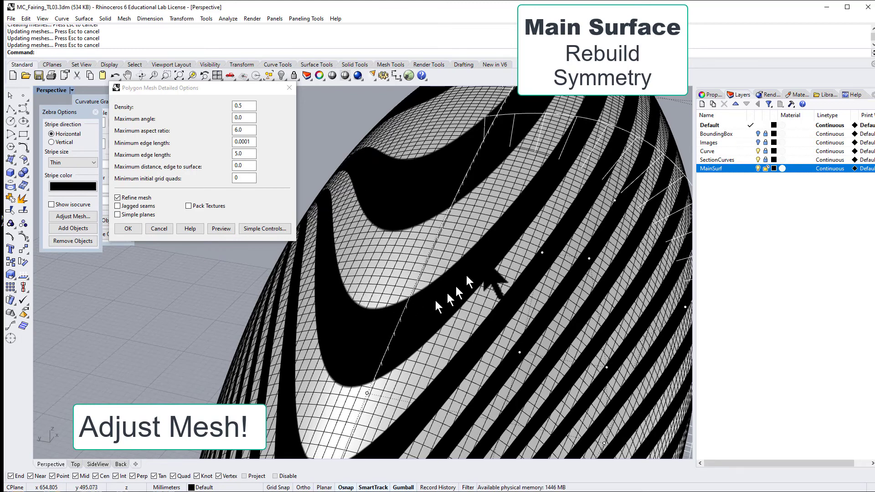
{"action": "left_click", "coordinate": [128, 228]}
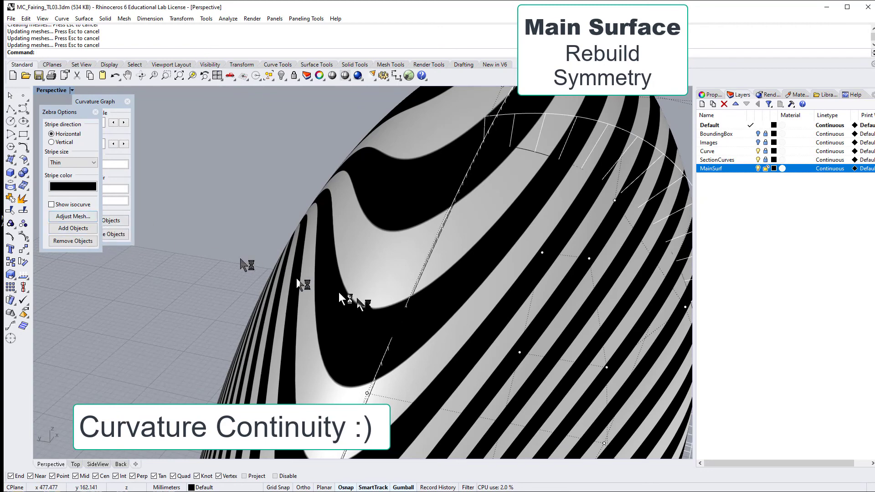
{"action": "right_click_drag", "start_coordinate": [322, 259], "coordinate": [384, 298]}
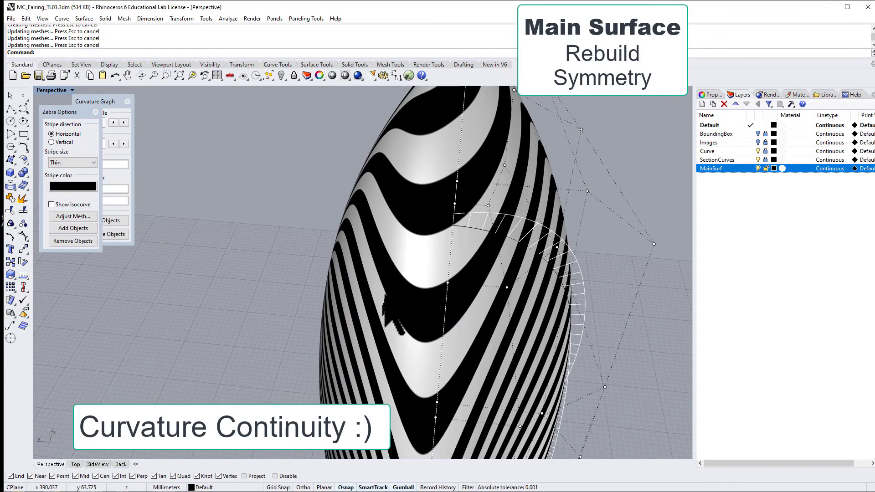